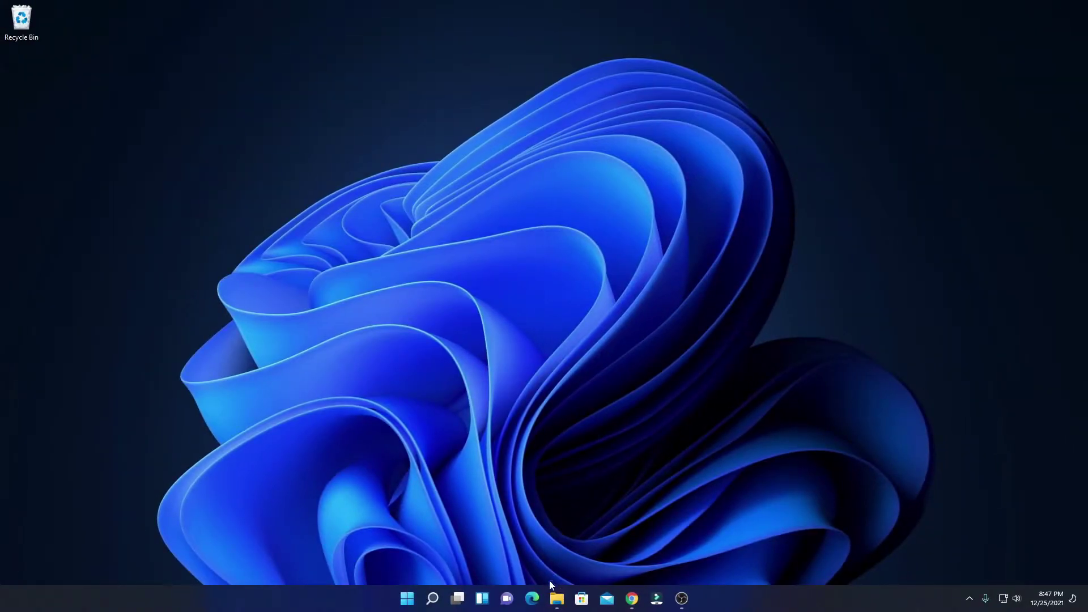
Step: Check the existing jdk-17.0.1 folder in the Java folder window, then minimize it
{"action": "left_click", "coordinate": [557, 599]}
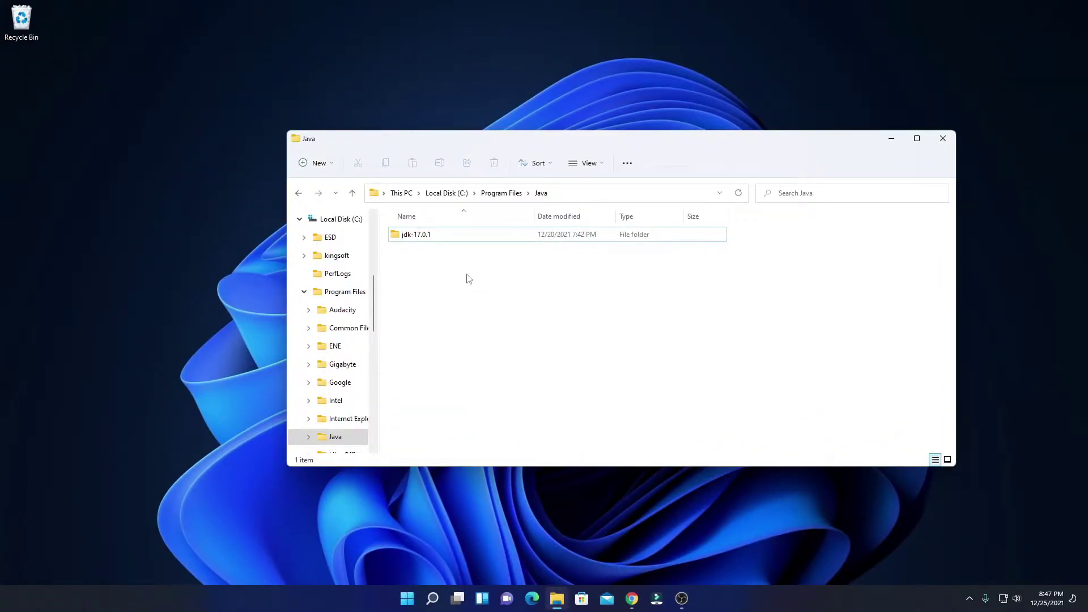
{"action": "left_click", "coordinate": [453, 241]}
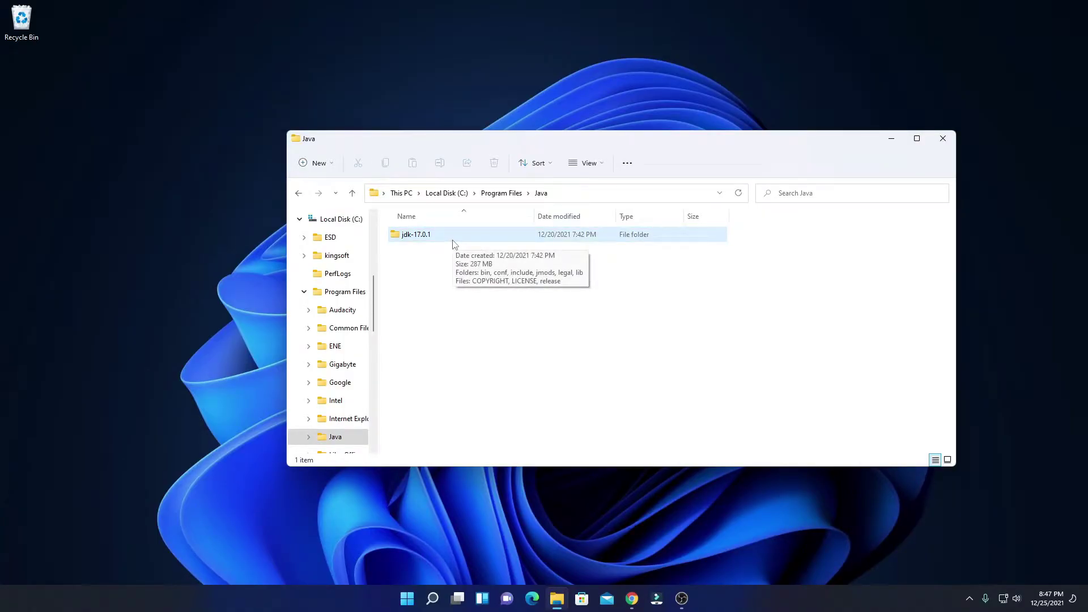
{"action": "left_click", "coordinate": [892, 140]}
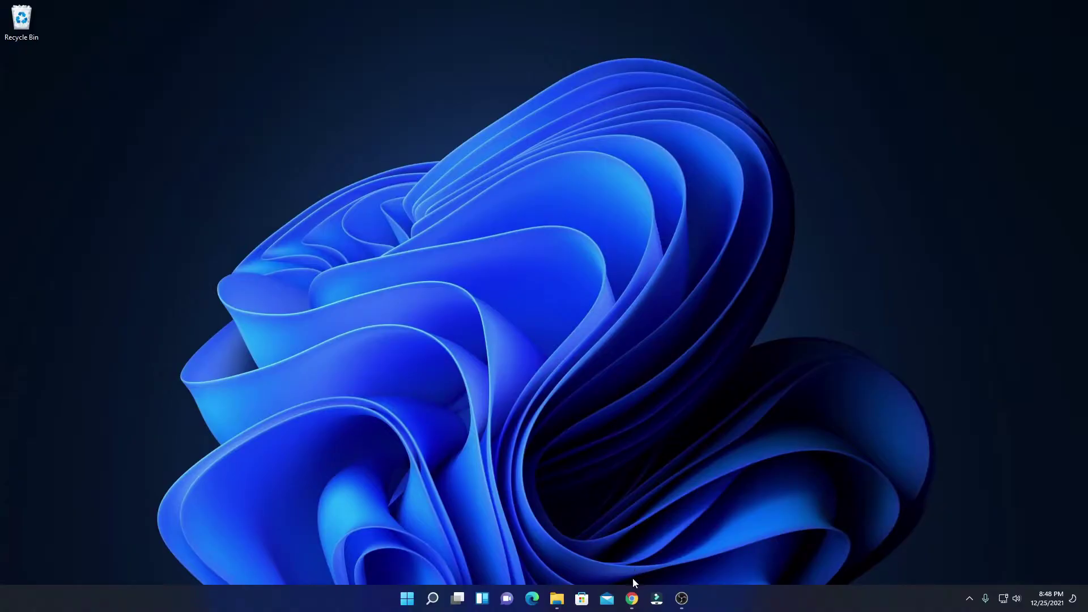
Step: Glance at the YouTube tutorial, then return to the Java SE 8 Archive Downloads page and highlight its title
{"action": "left_click", "coordinate": [632, 599]}
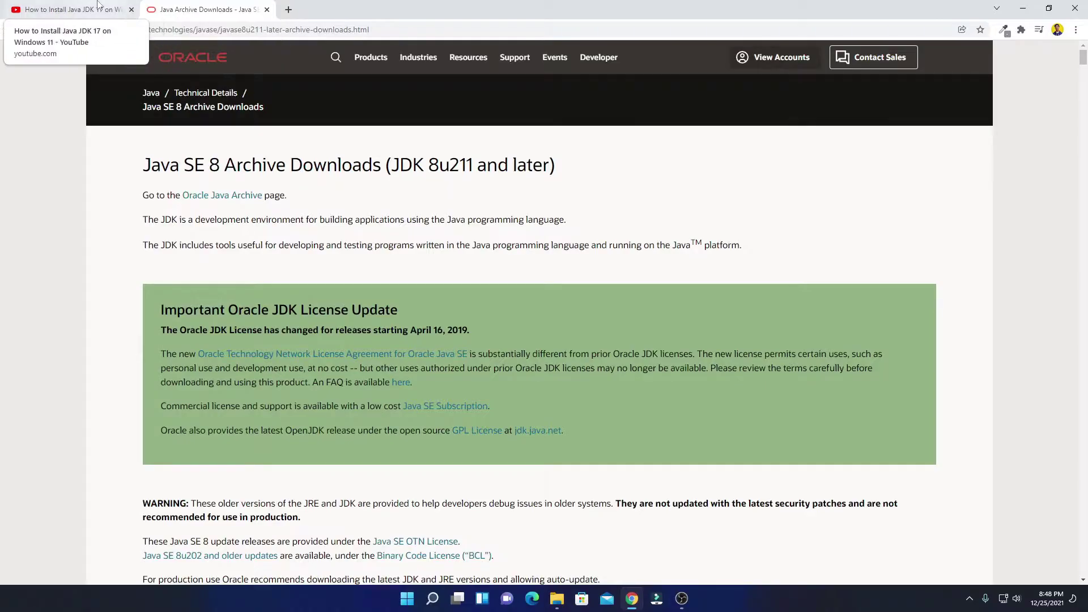
{"action": "left_click", "coordinate": [71, 9]}
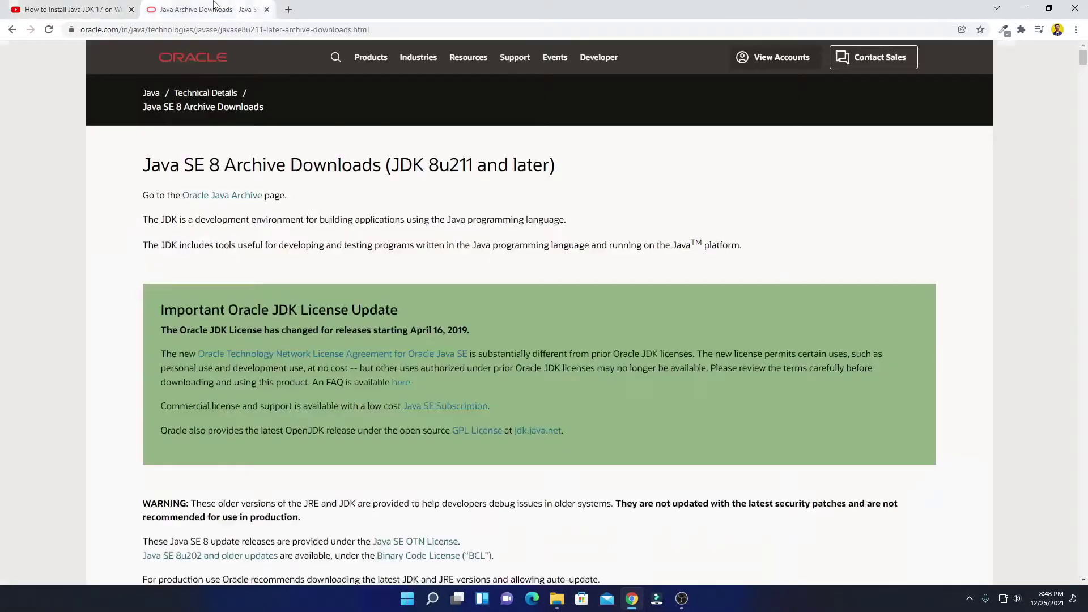
{"action": "left_click", "coordinate": [241, 11]}
{"action": "left_click_drag", "start_coordinate": [170, 165], "coordinate": [224, 170]}
{"action": "left_click", "coordinate": [224, 171]}
{"action": "left_click_drag", "start_coordinate": [214, 165], "coordinate": [259, 165]}
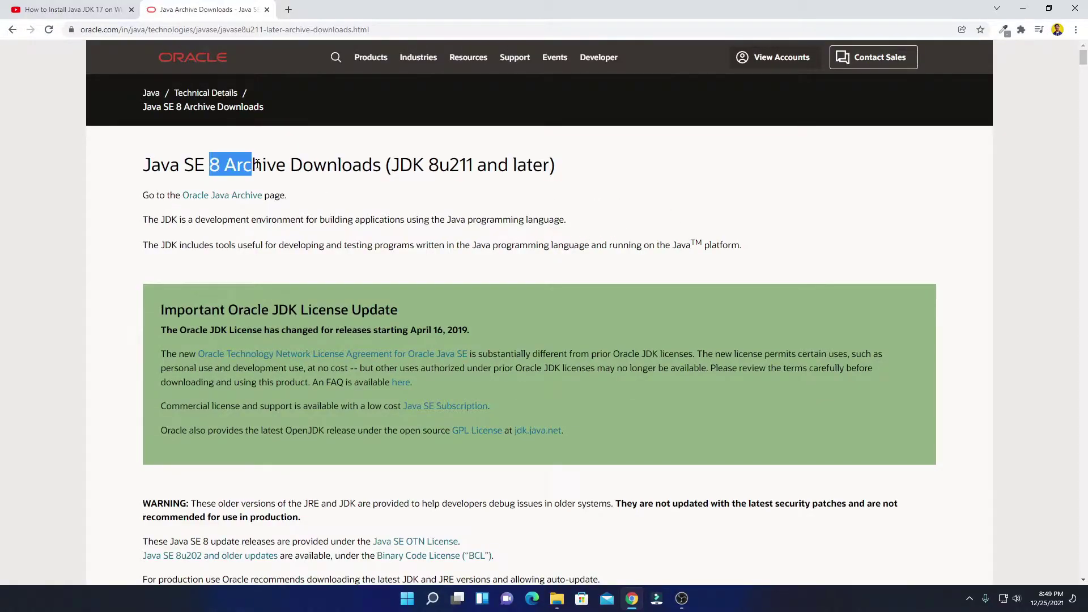
Step: Scroll past the JDK 8u301 table down to the JRE 8u301 Windows x64 installer row
{"action": "left_click", "coordinate": [612, 189]}
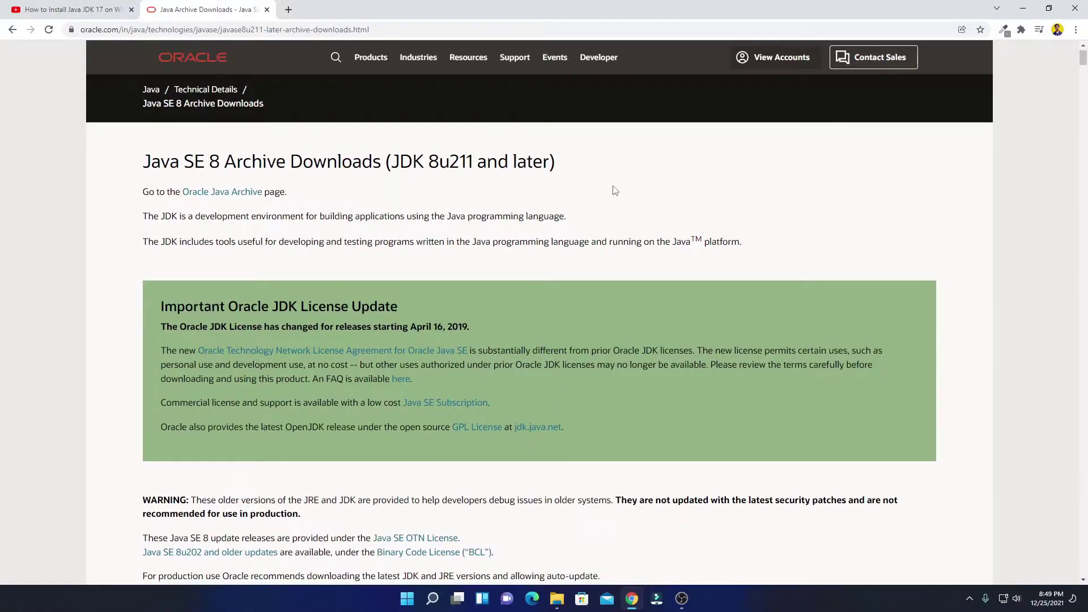
{"action": "scroll", "coordinate": [377, 274], "scroll_direction": "down", "scroll_amount": 6}
{"action": "left_click_drag", "start_coordinate": [148, 374], "coordinate": [329, 365]}
{"action": "left_click", "coordinate": [329, 365]}
{"action": "scroll", "coordinate": [332, 349], "scroll_direction": "down", "scroll_amount": 11}
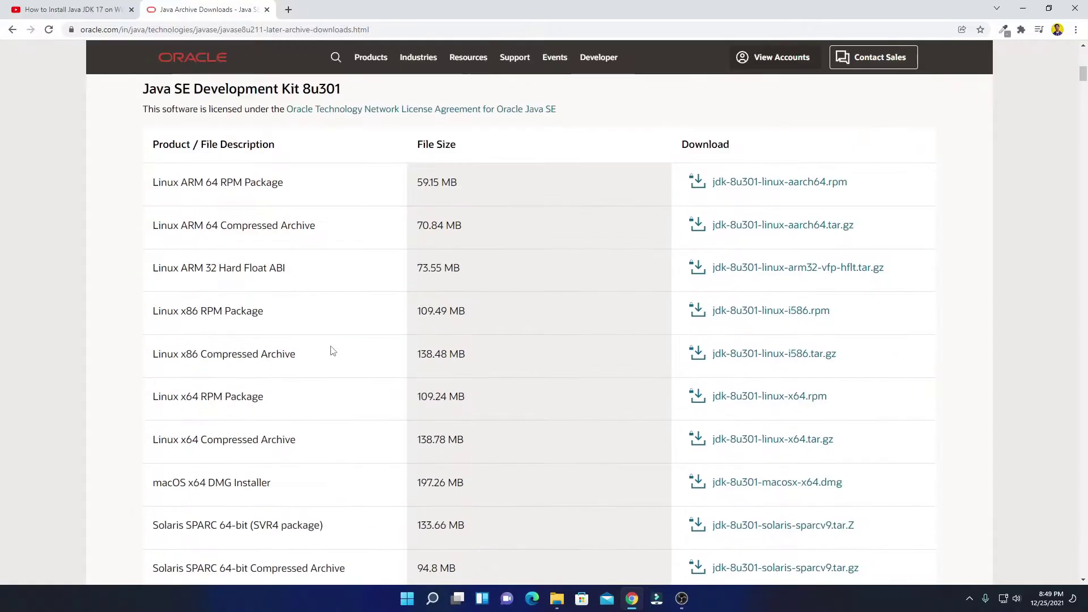
{"action": "scroll", "coordinate": [223, 383], "scroll_direction": "down", "scroll_amount": 2}
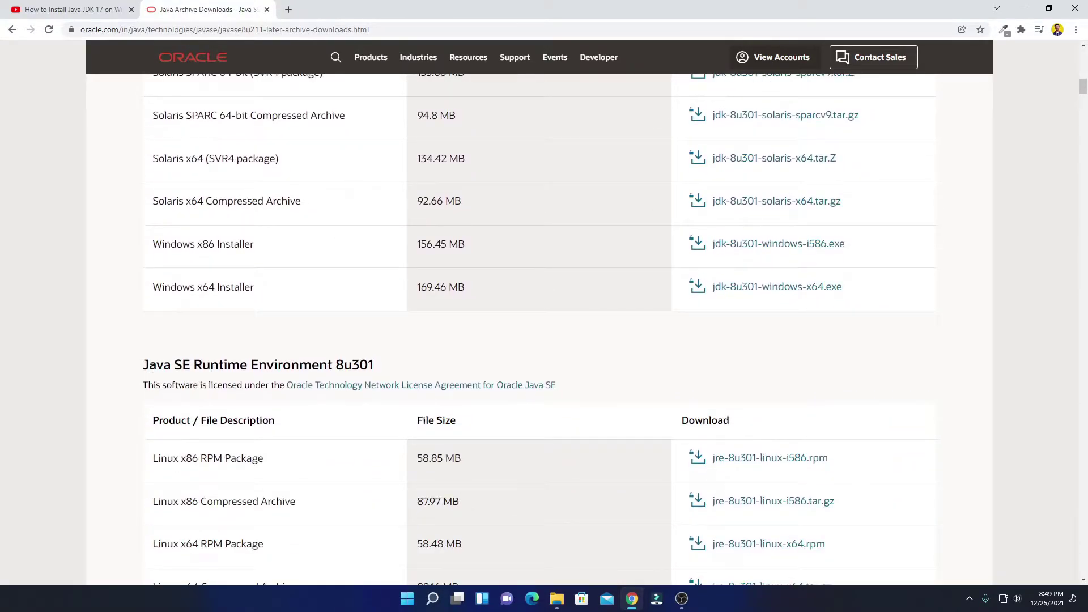
{"action": "left_click_drag", "start_coordinate": [149, 367], "coordinate": [399, 369]}
{"action": "scroll", "coordinate": [397, 350], "scroll_direction": "down", "scroll_amount": 2}
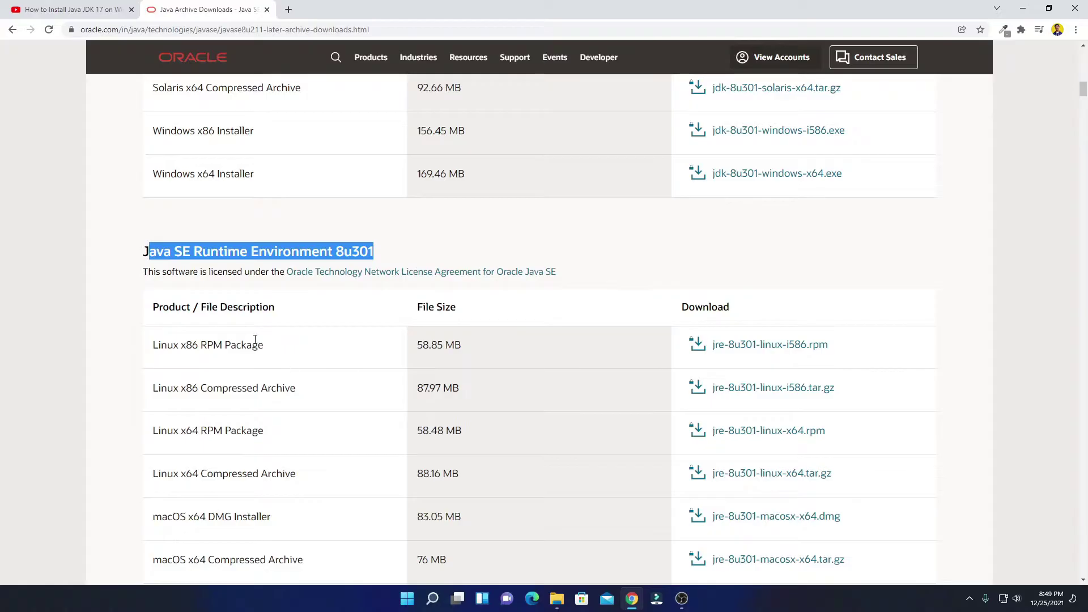
{"action": "scroll", "coordinate": [238, 397], "scroll_direction": "down", "scroll_amount": 3}
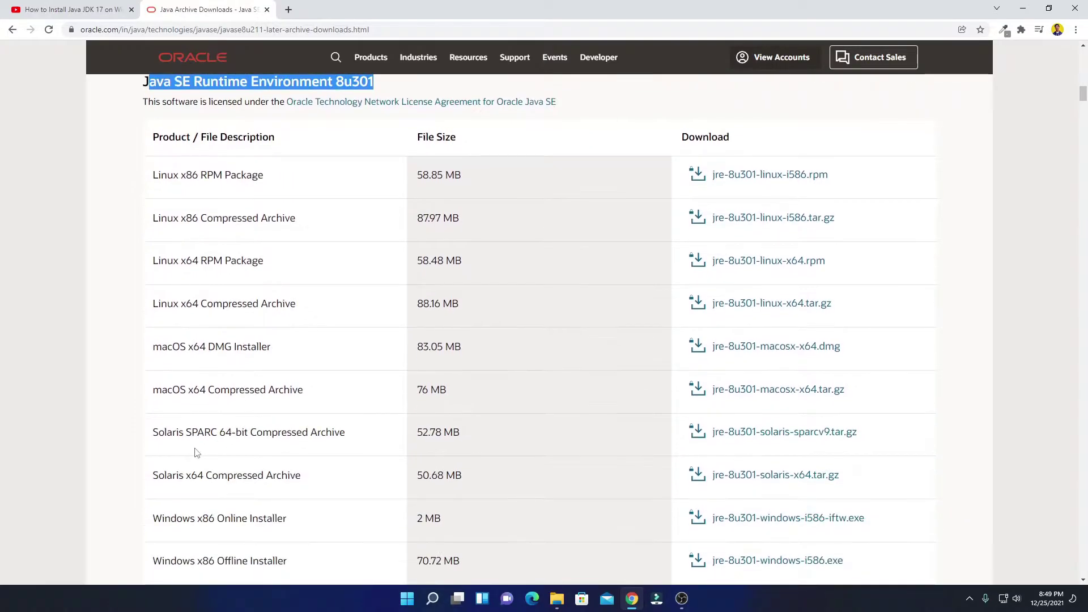
{"action": "scroll", "coordinate": [135, 428], "scroll_direction": "down", "scroll_amount": 3}
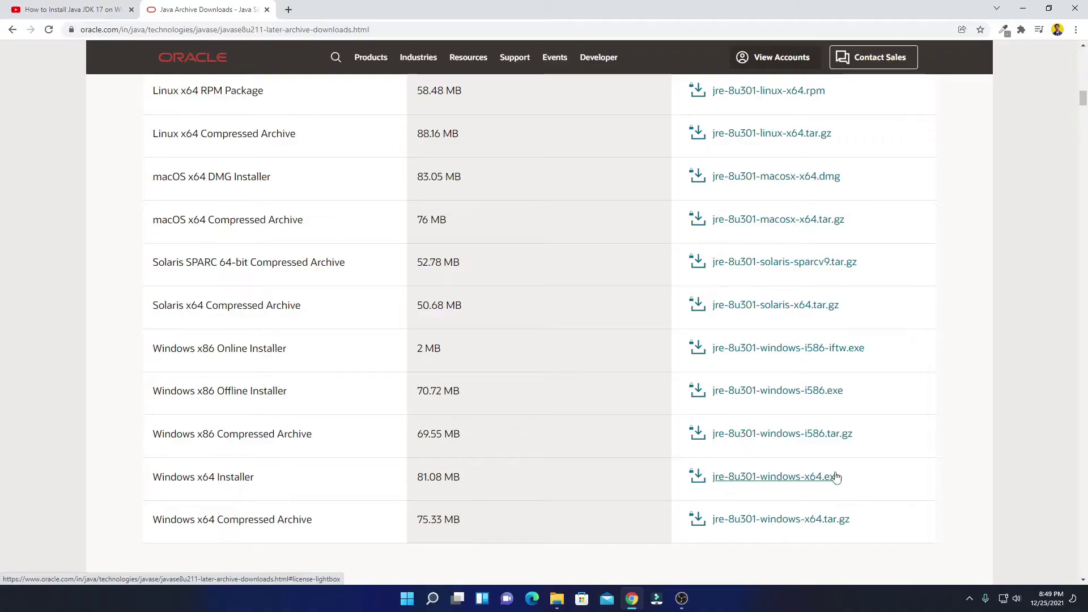
Step: Download jre-8u301-windows-x64.exe, accepting the Oracle license and signing in to an Oracle account
{"action": "left_click", "coordinate": [787, 484]}
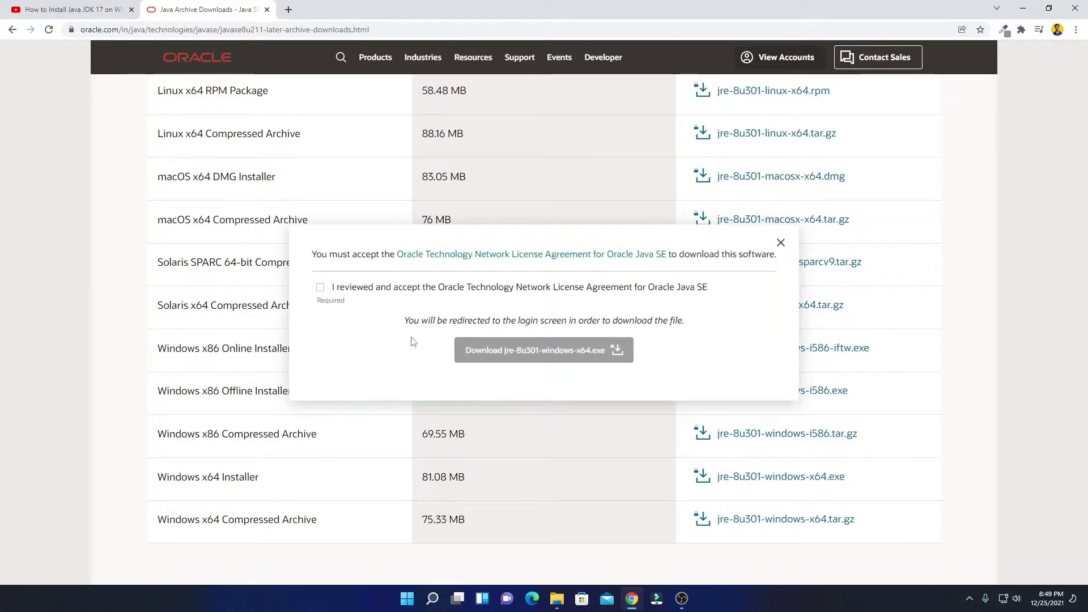
{"action": "left_click", "coordinate": [321, 288]}
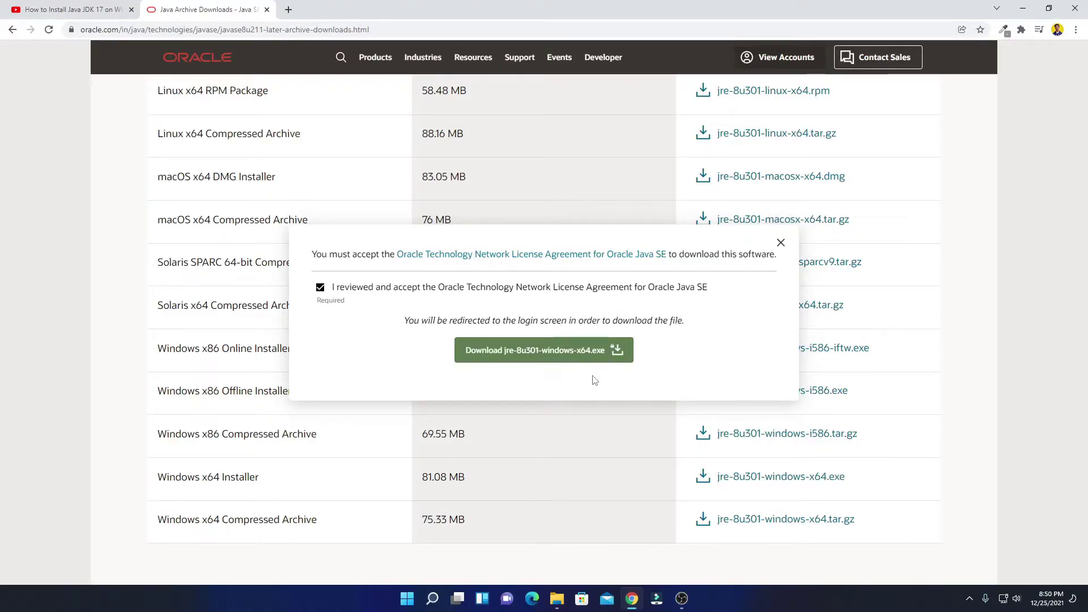
{"action": "left_click", "coordinate": [781, 245]}
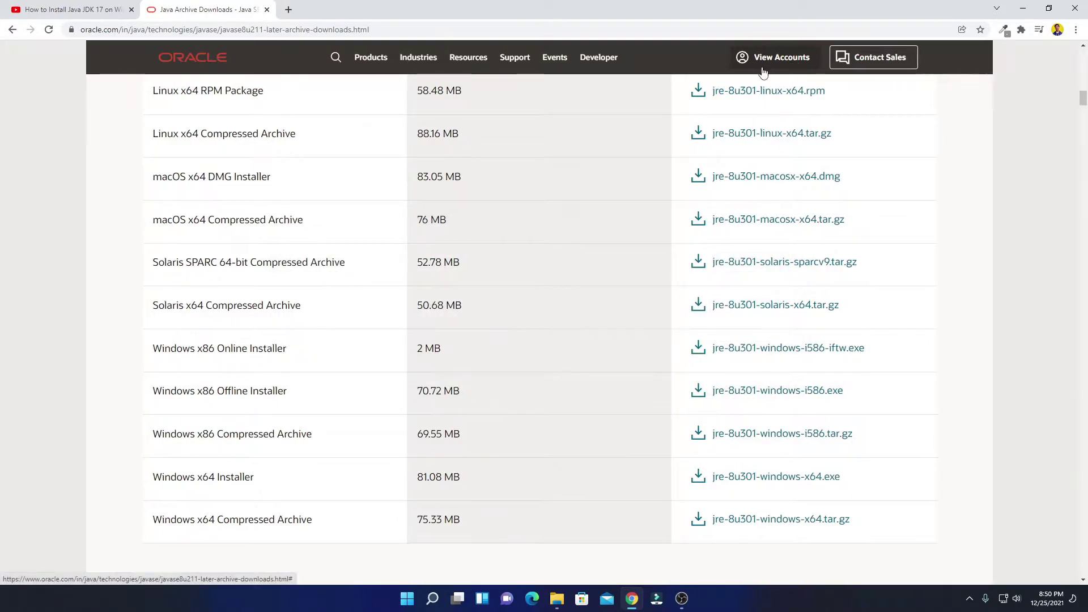
{"action": "left_click", "coordinate": [763, 66]}
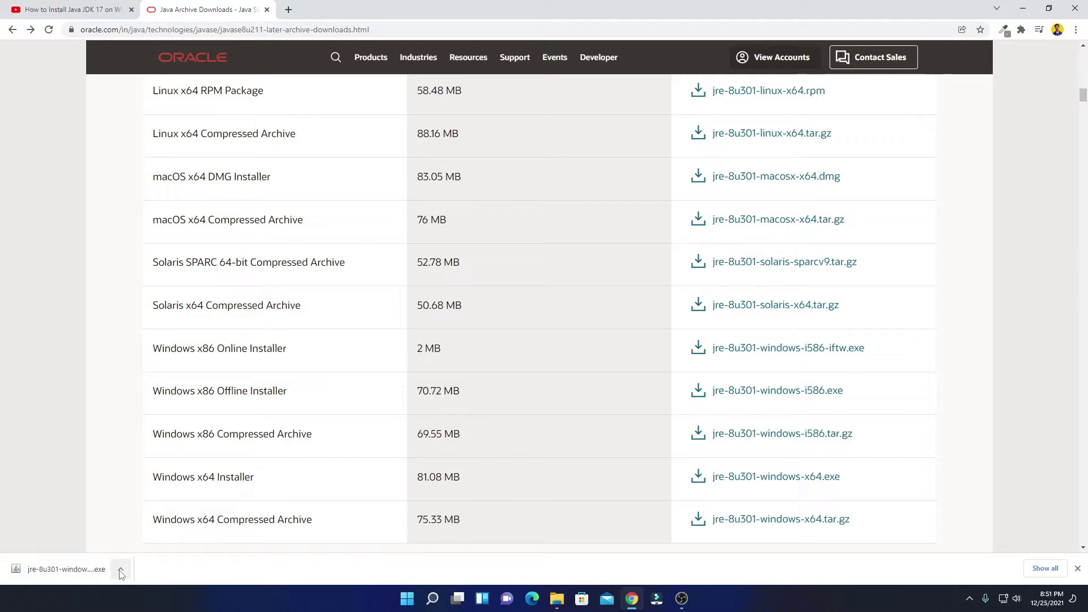
Step: Run the downloaded jre-8u301-windows-x64.exe and install Java 8u301 in Java Setup
{"action": "left_click", "coordinate": [120, 571]}
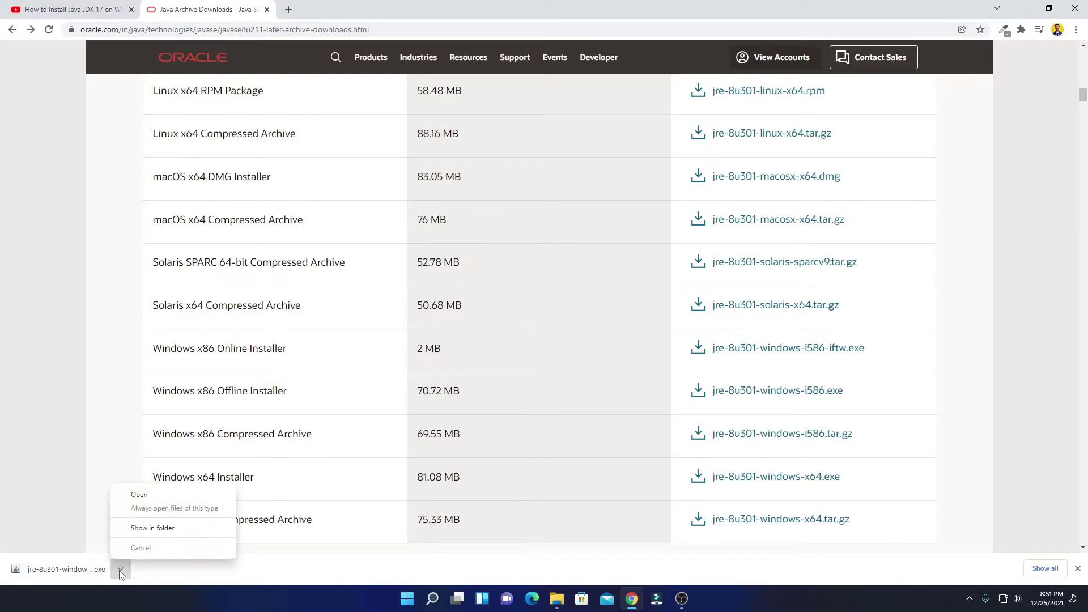
{"action": "left_click", "coordinate": [159, 500]}
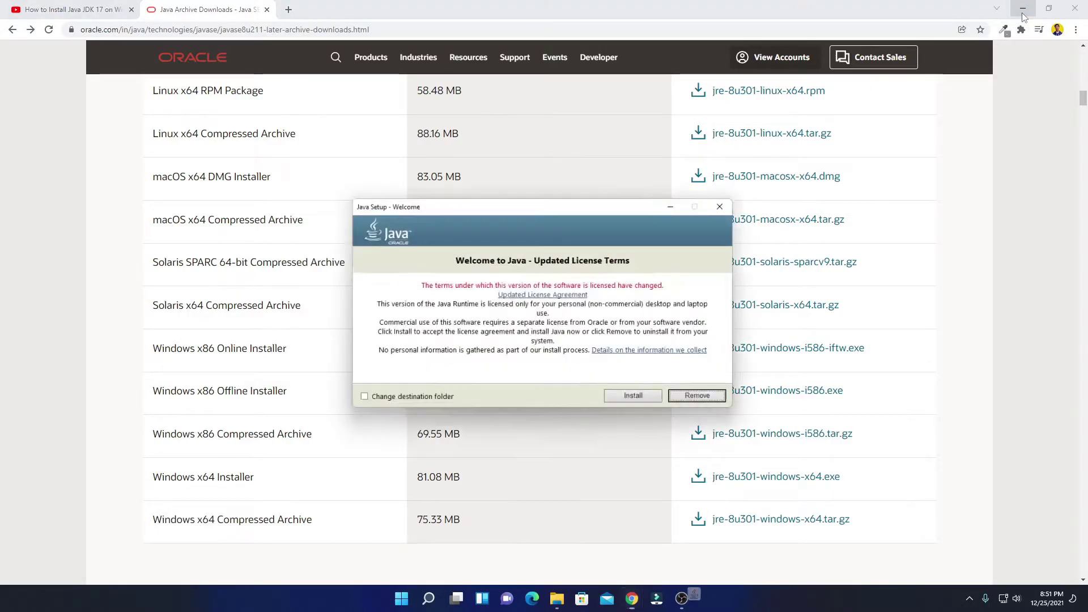
{"action": "left_click", "coordinate": [1023, 9]}
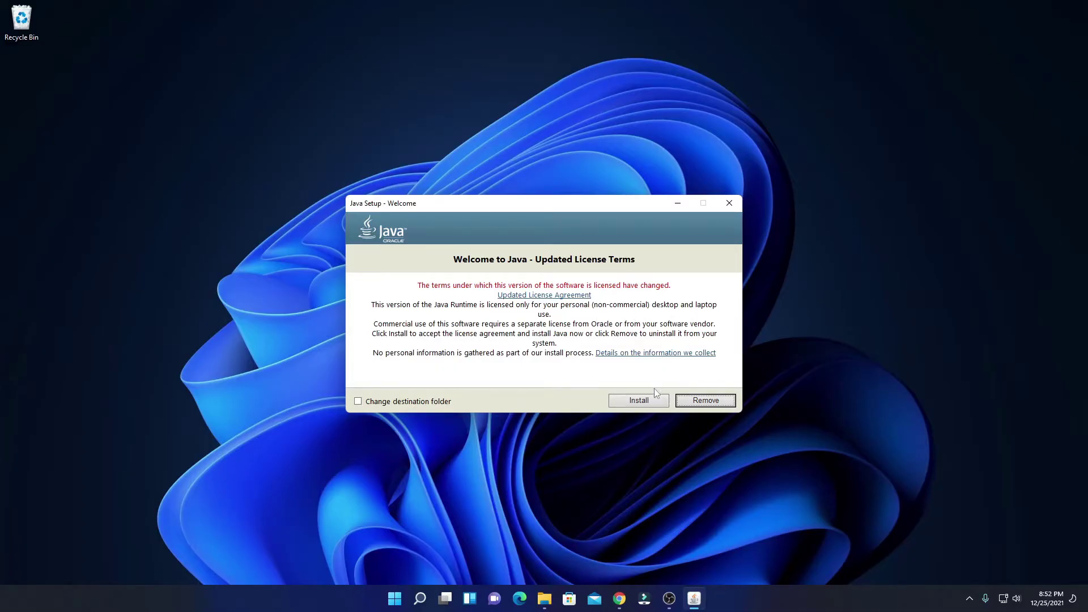
{"action": "left_click", "coordinate": [646, 402]}
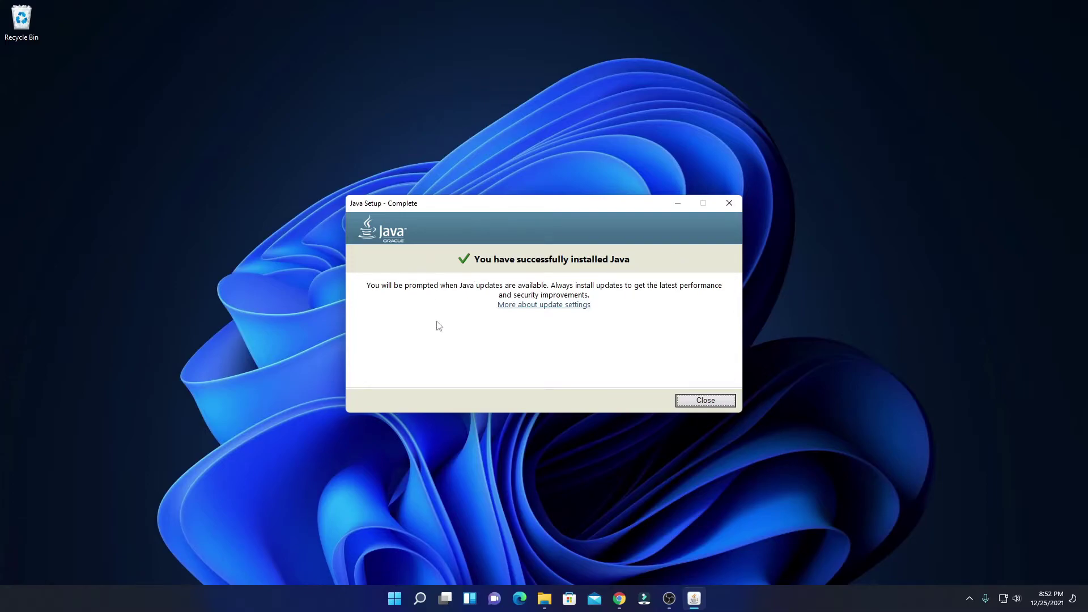
Step: Close Java Setup and browse to C:\Program Files\Java\jre1.8.0_301\bin in File Explorer
{"action": "left_click", "coordinate": [703, 401]}
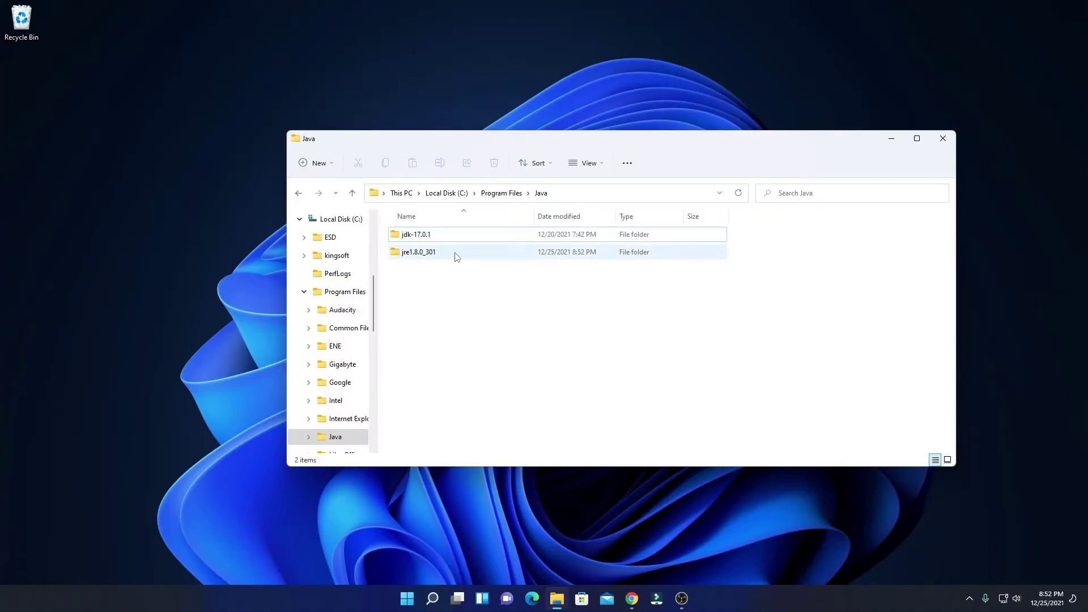
{"action": "mouse_move", "coordinate": [456, 256]}
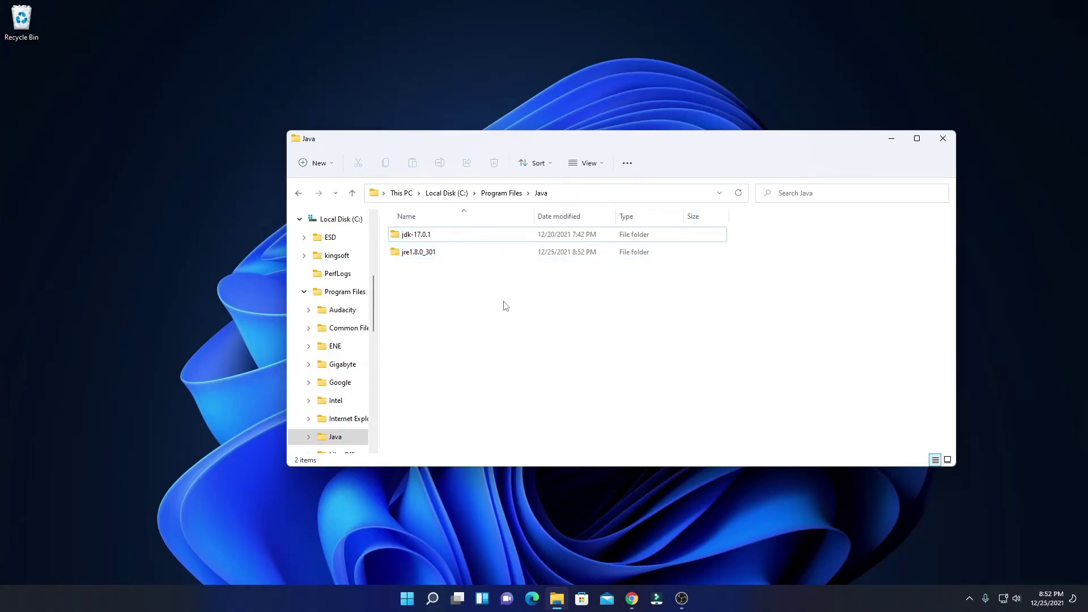
{"action": "scroll", "coordinate": [346, 255], "scroll_direction": "up", "scroll_amount": 1}
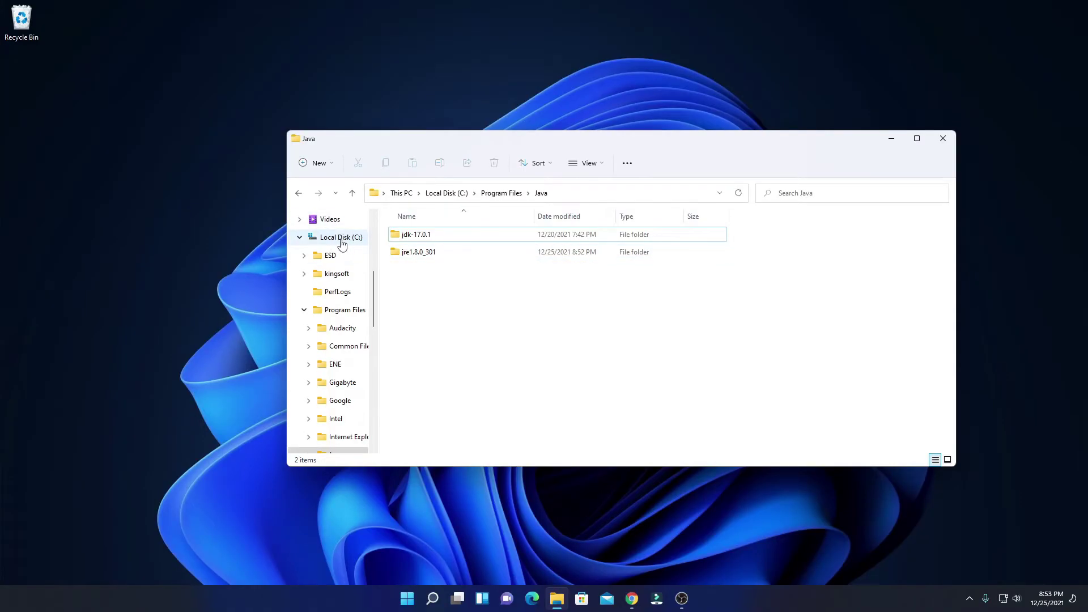
{"action": "left_click", "coordinate": [341, 241]}
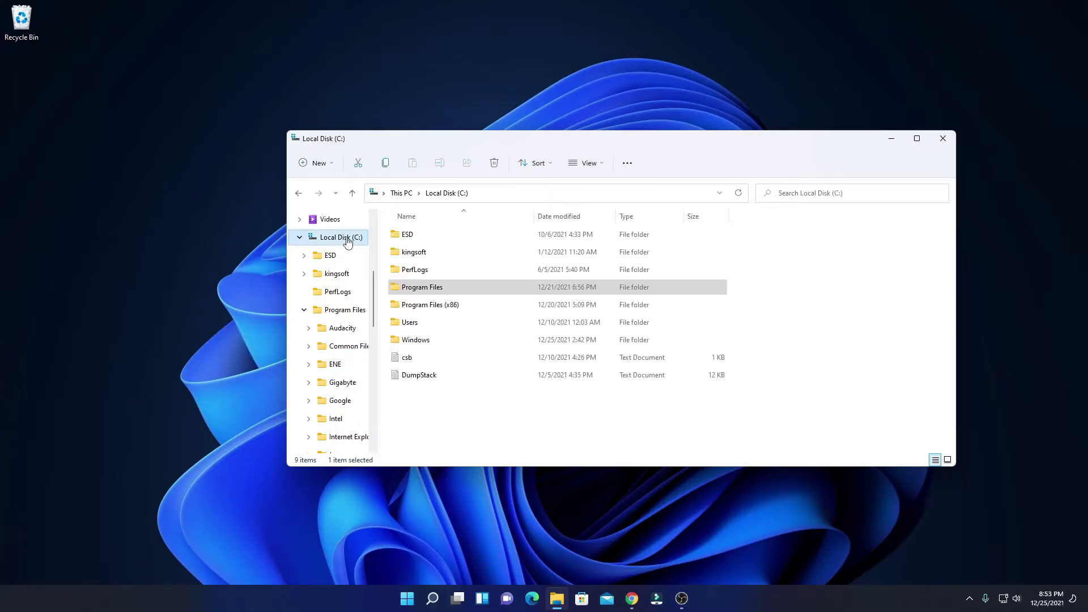
{"action": "double_click", "coordinate": [456, 291]}
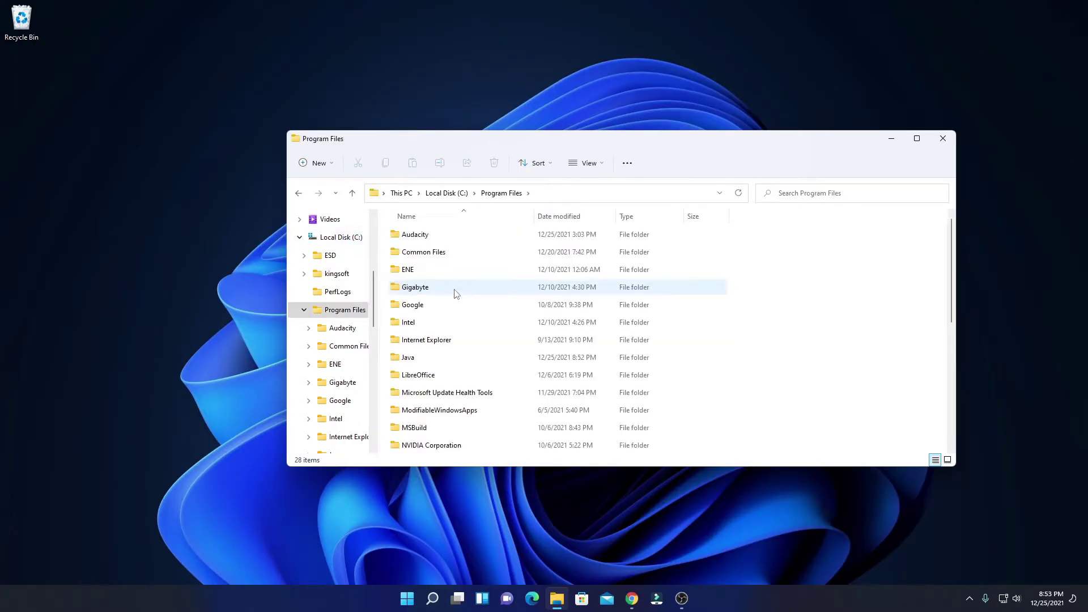
{"action": "double_click", "coordinate": [450, 361]}
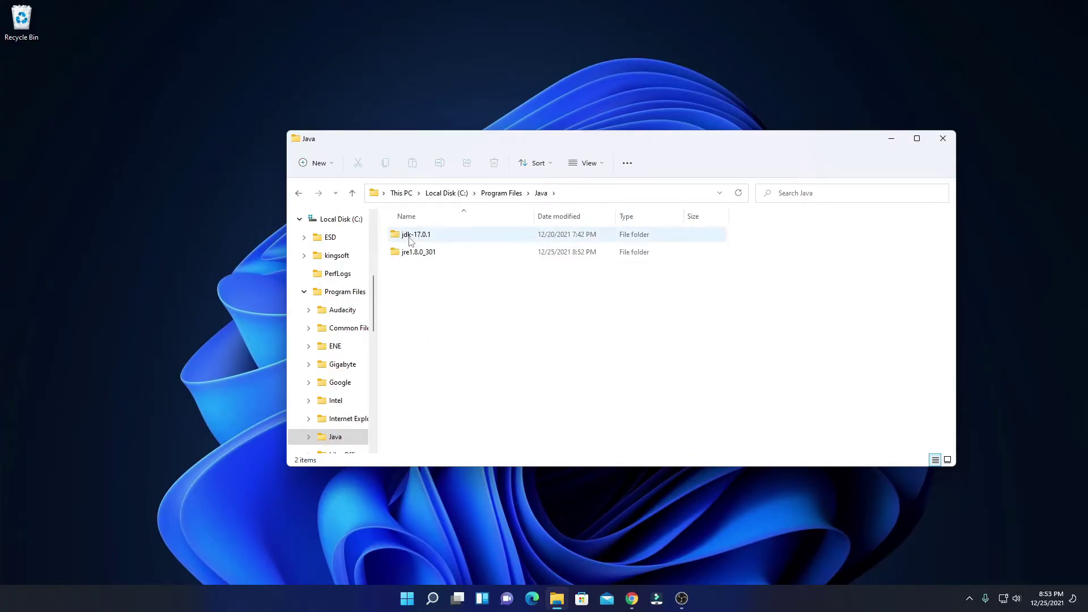
{"action": "mouse_move", "coordinate": [459, 254]}
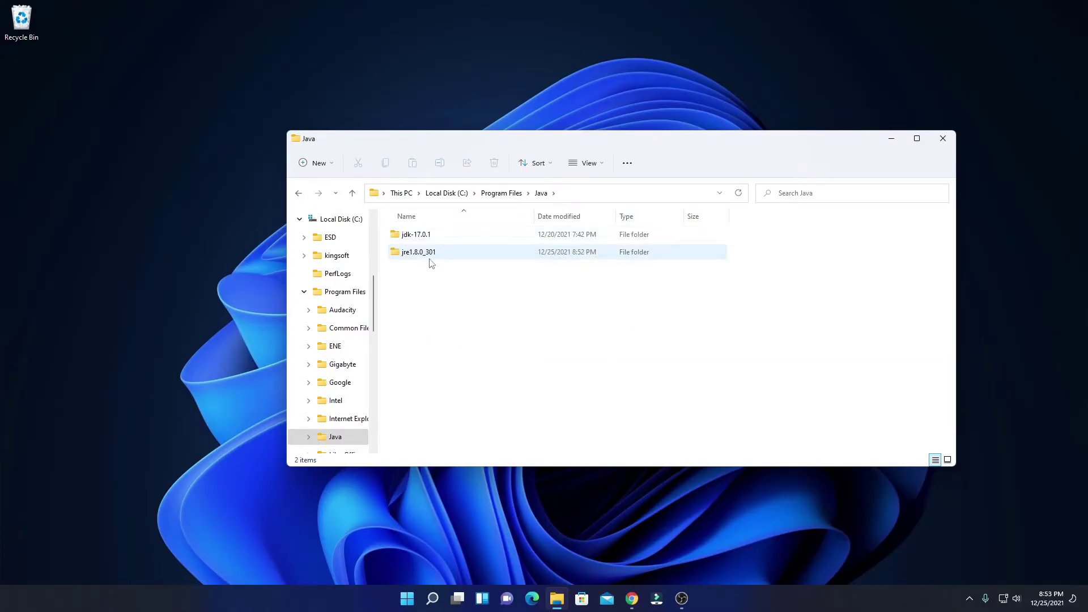
{"action": "double_click", "coordinate": [474, 258]}
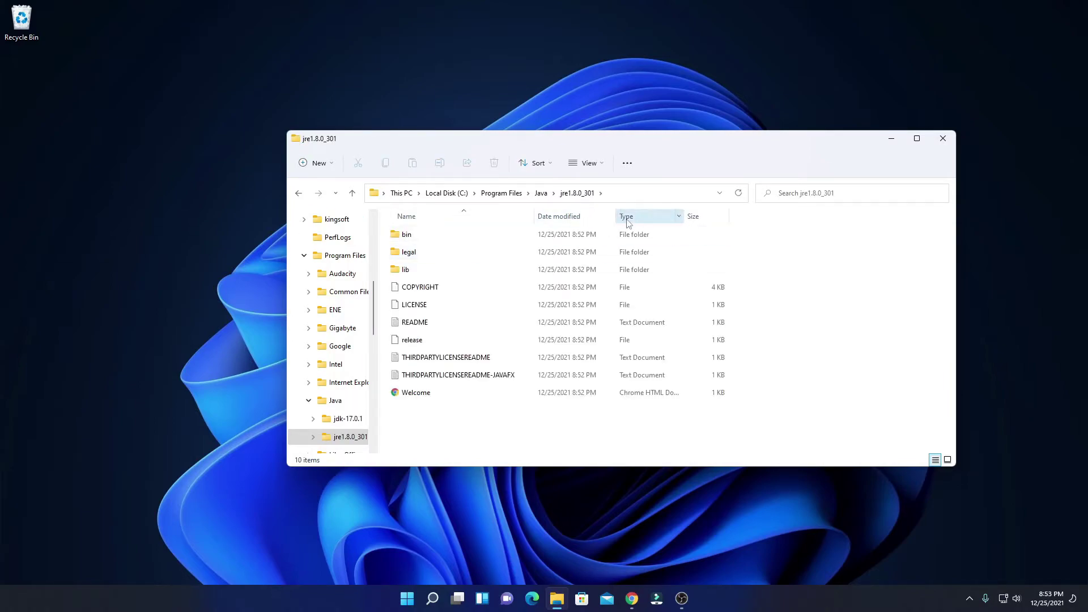
{"action": "double_click", "coordinate": [432, 236]}
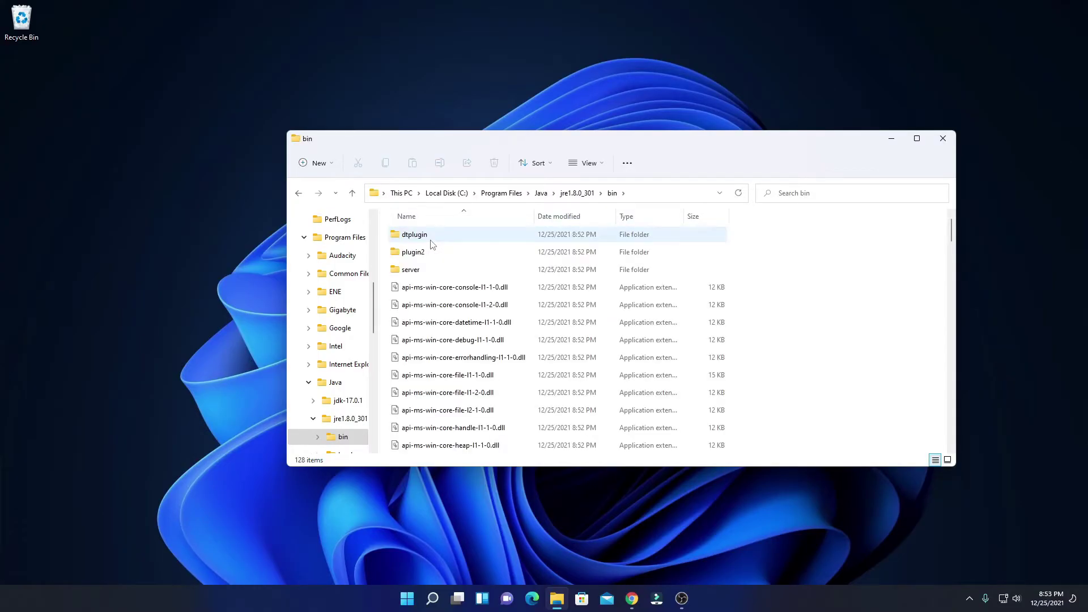
Step: Copy the bin folder's full path from the address bar and minimize File Explorer
{"action": "left_click", "coordinate": [642, 197]}
{"action": "right_click", "coordinate": [614, 193]}
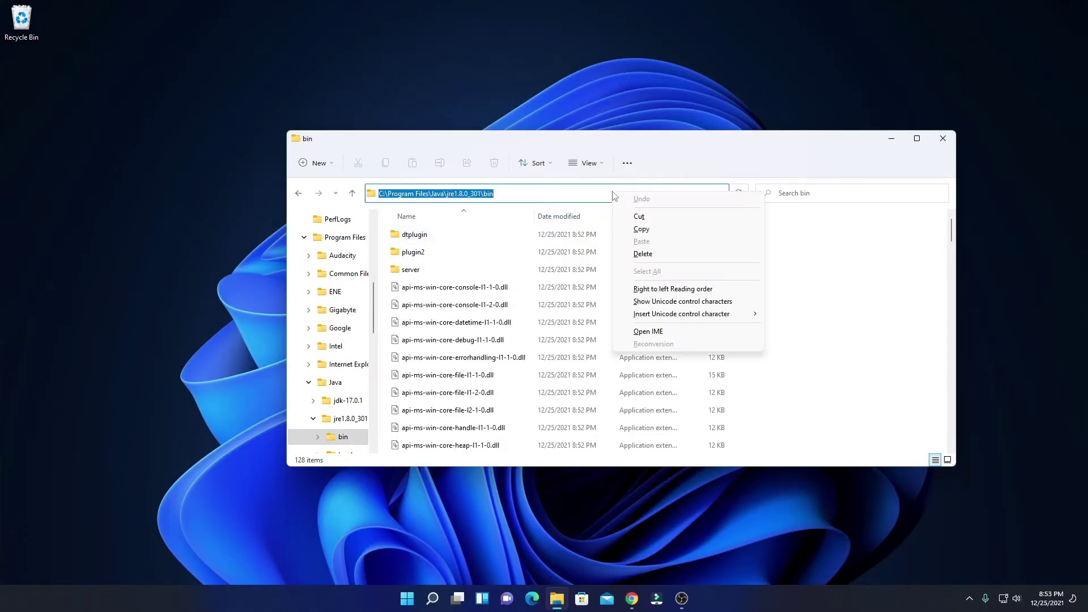
{"action": "left_click", "coordinate": [643, 229]}
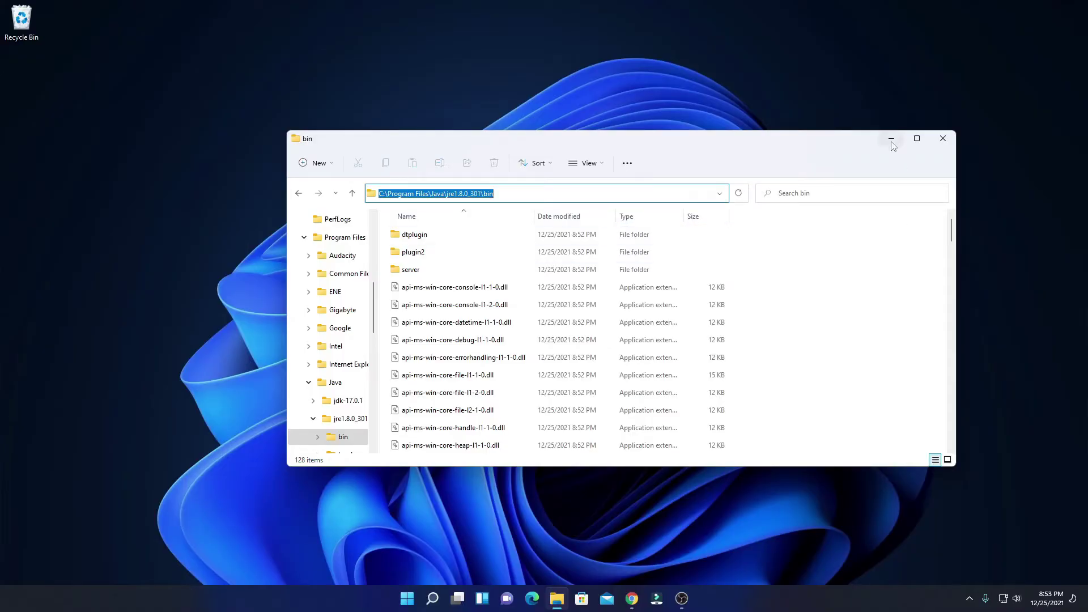
{"action": "left_click", "coordinate": [890, 141]}
Step: Open Settings' System > About page and launch Advanced system settings
{"action": "left_click", "coordinate": [408, 600]}
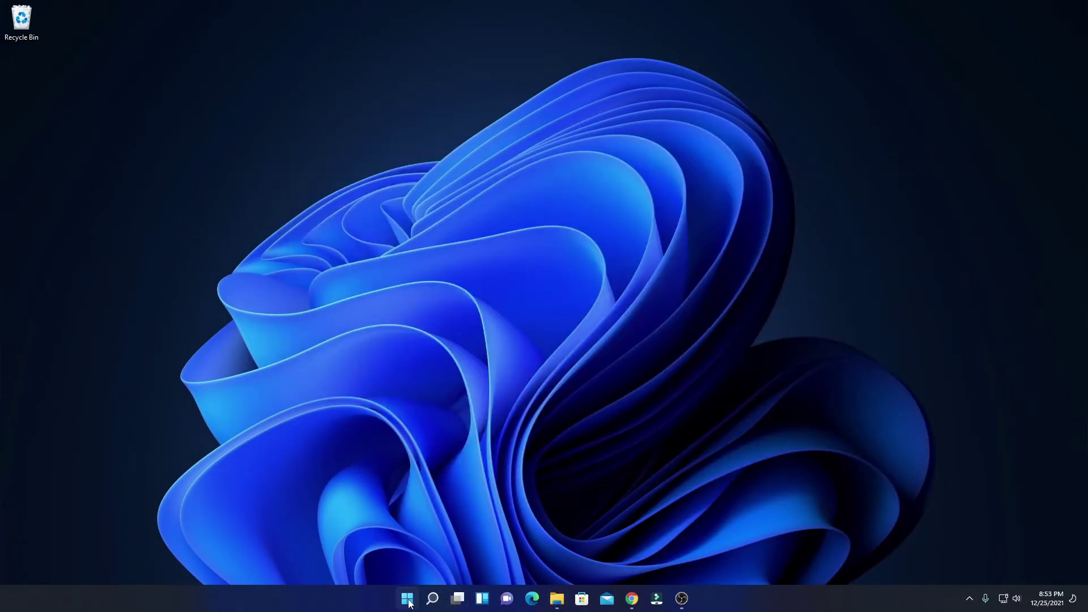
{"action": "left_click", "coordinate": [683, 275]}
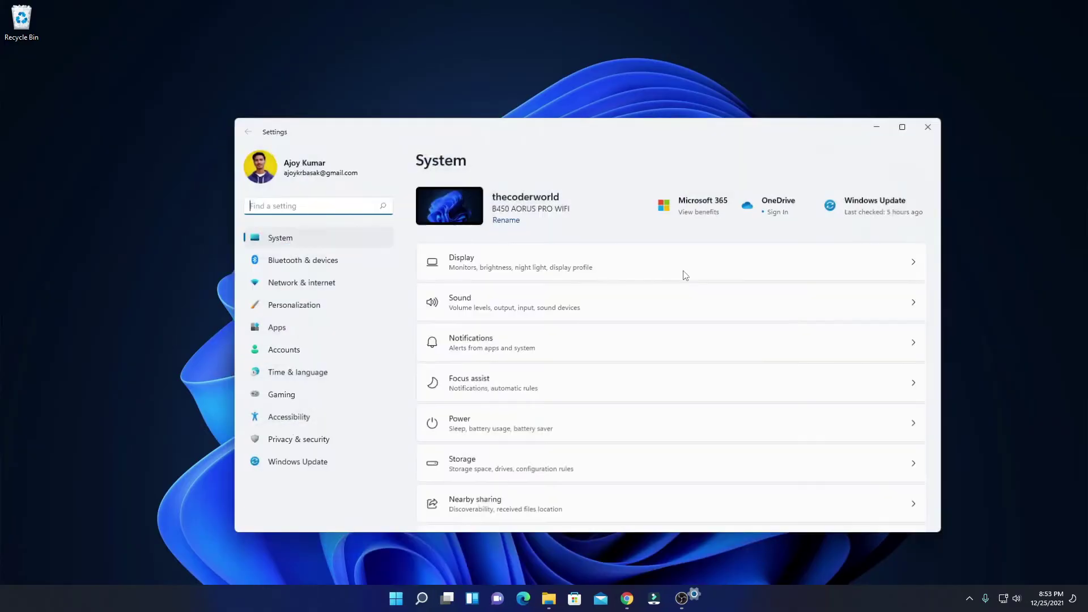
{"action": "left_click", "coordinate": [352, 243]}
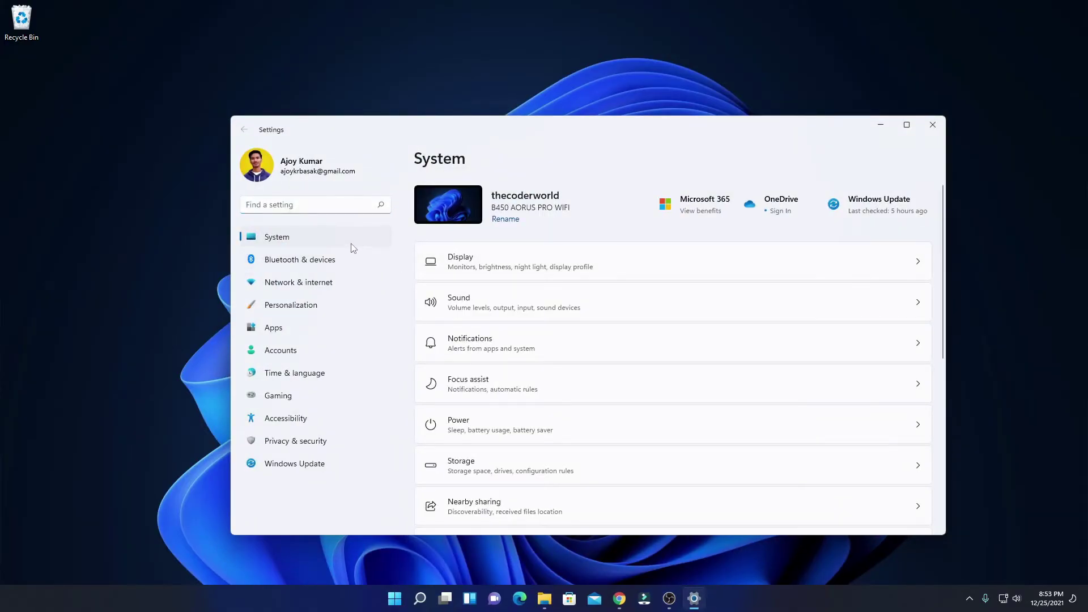
{"action": "scroll", "coordinate": [603, 324], "scroll_direction": "down", "scroll_amount": 5}
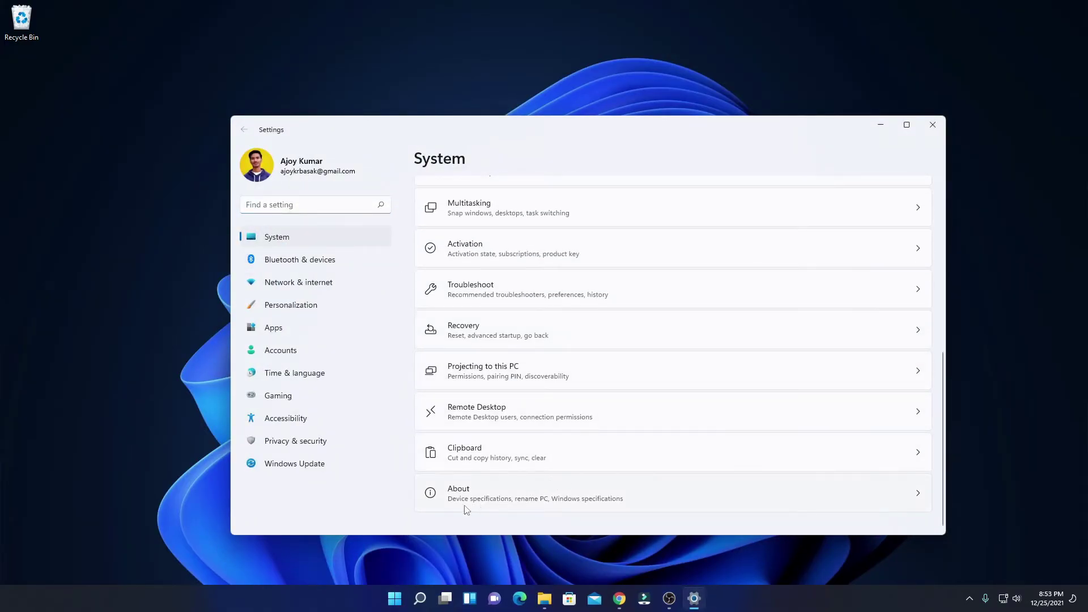
{"action": "left_click", "coordinate": [677, 504]}
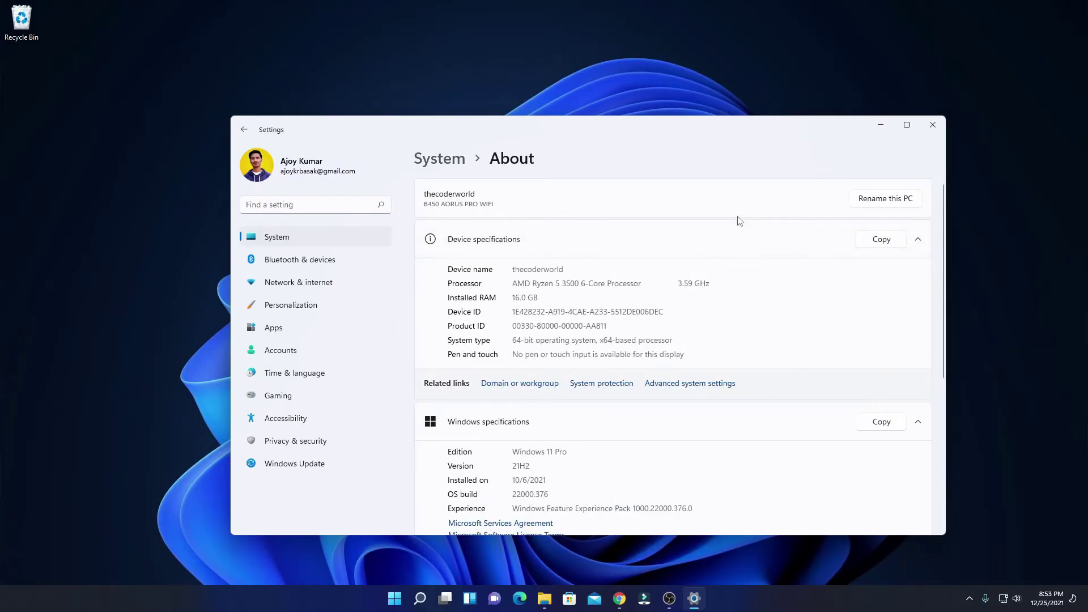
{"action": "scroll", "coordinate": [737, 226], "scroll_direction": "down", "scroll_amount": 6}
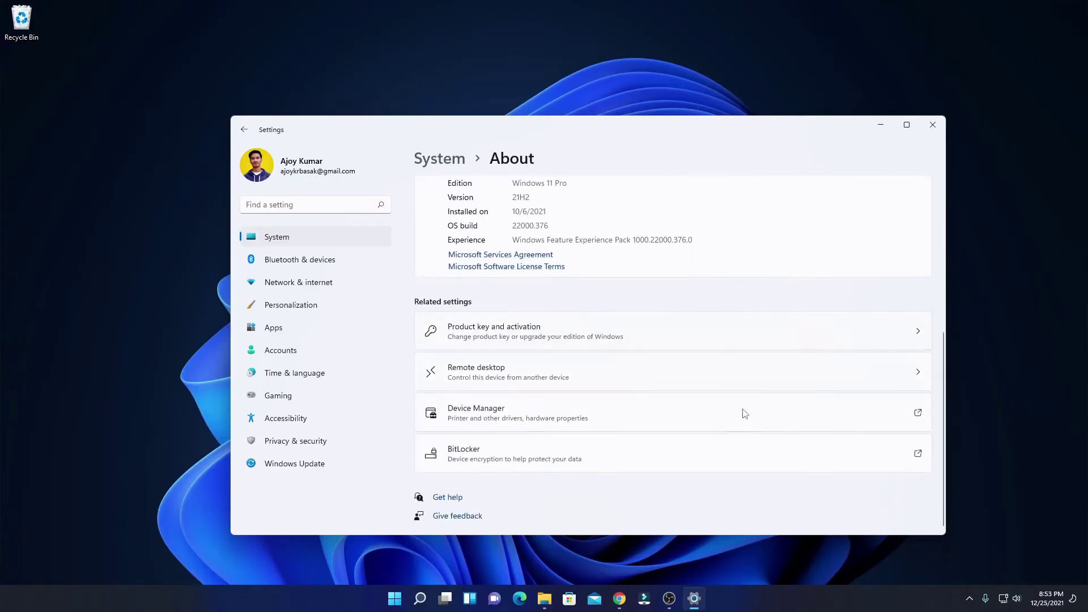
{"action": "scroll", "coordinate": [747, 442], "scroll_direction": "up", "scroll_amount": 5}
{"action": "scroll", "coordinate": [750, 442], "scroll_direction": "up", "scroll_amount": 1}
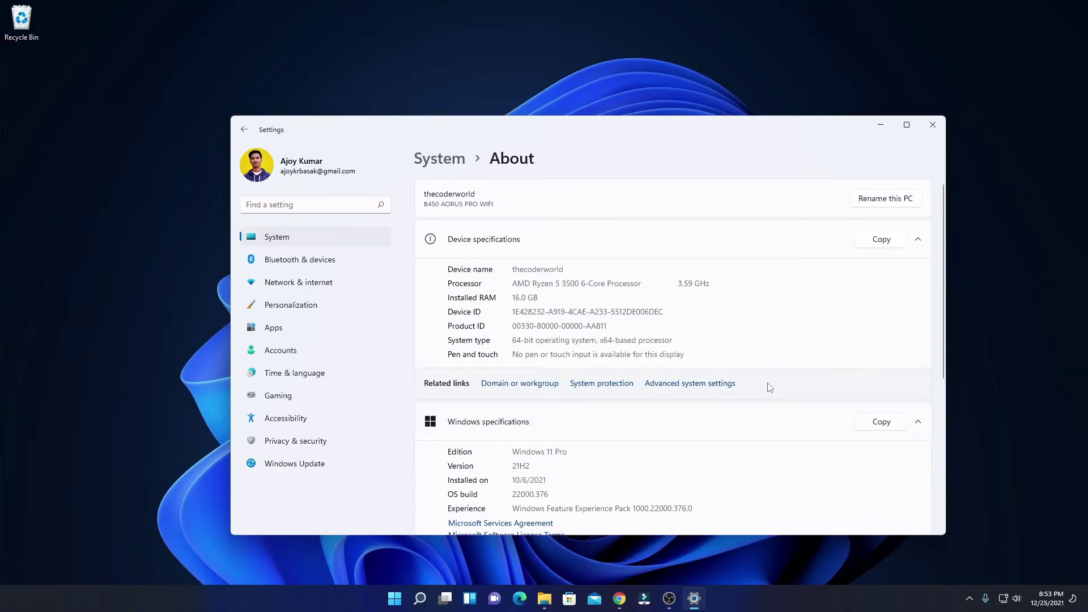
{"action": "left_click", "coordinate": [722, 385]}
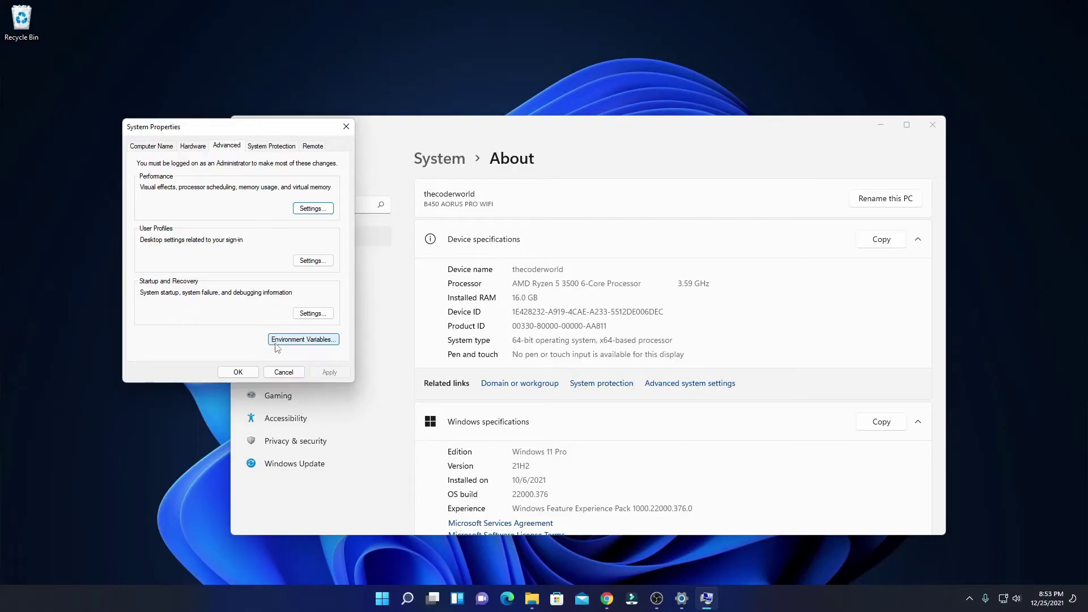
Step: Add C:\Program Files\Java\jre1.8.0_301\bin as a new system Path entry and save
{"action": "left_click", "coordinate": [327, 342]}
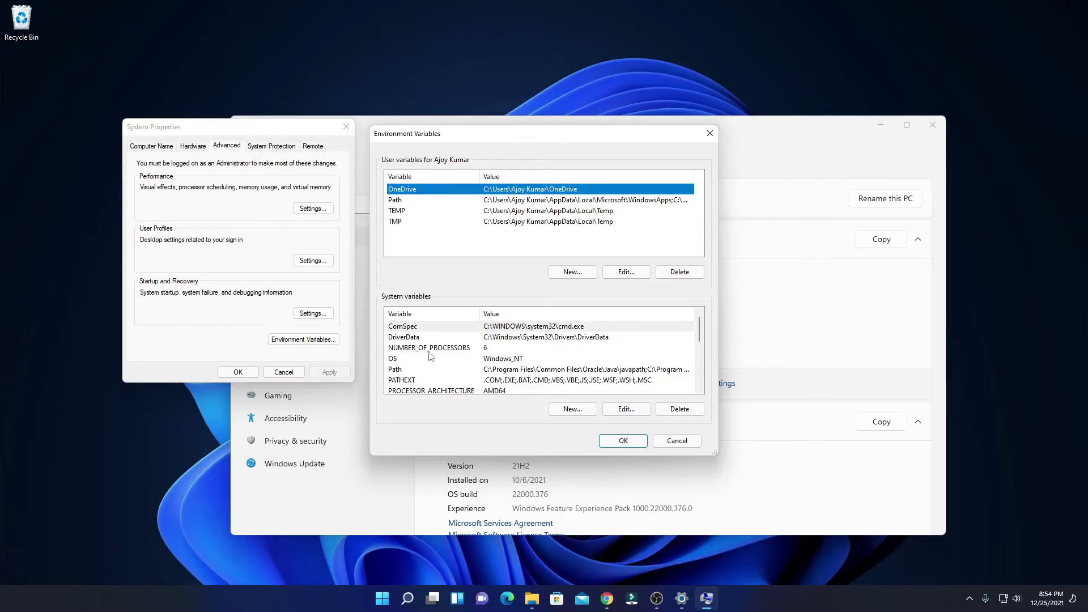
{"action": "left_click", "coordinate": [404, 374]}
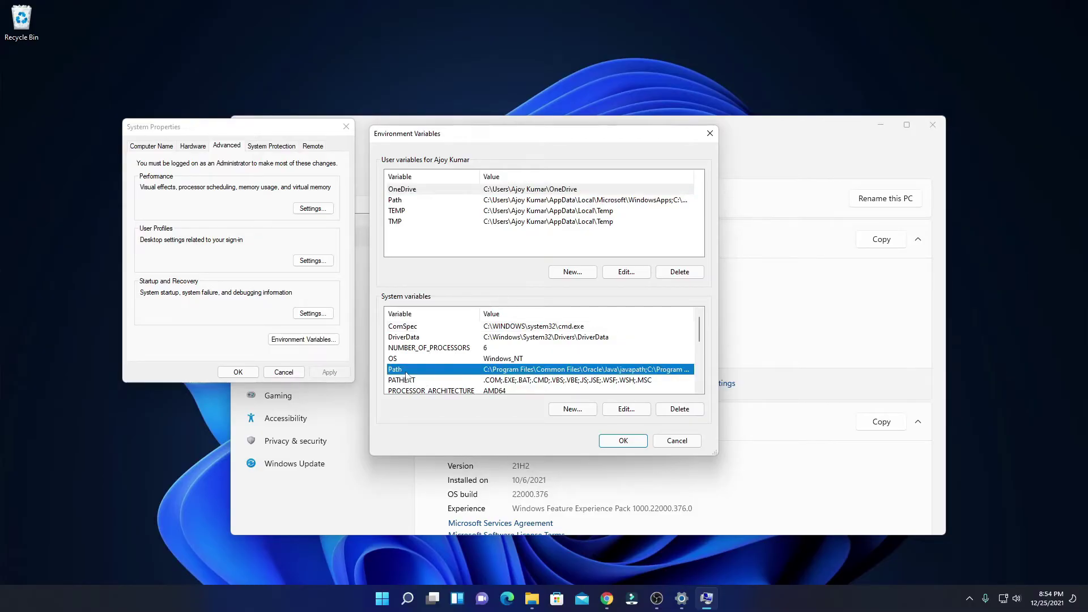
{"action": "left_click", "coordinate": [624, 409]}
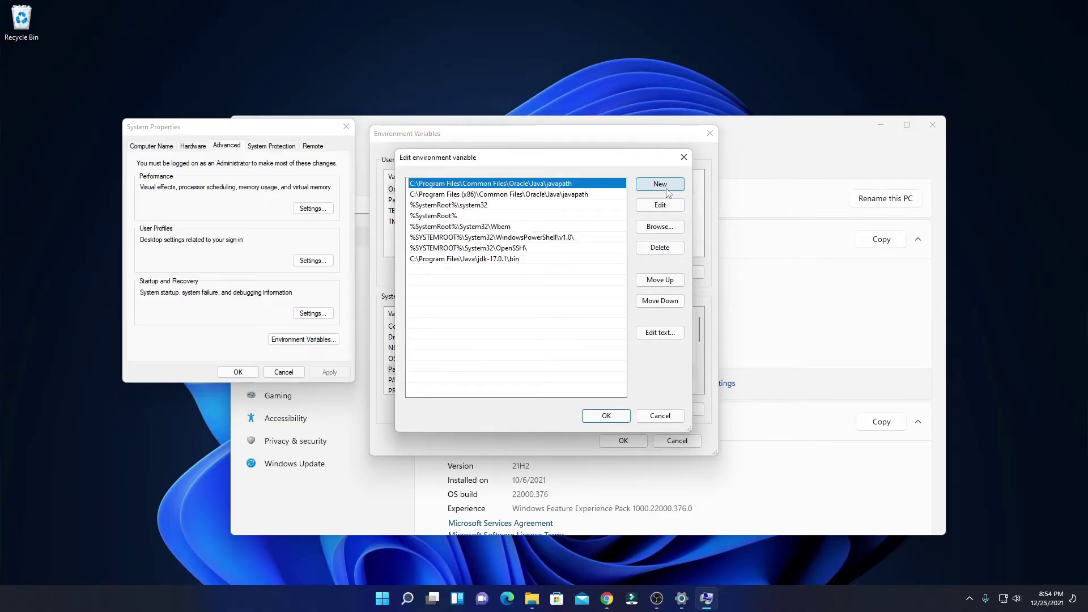
{"action": "left_click", "coordinate": [667, 193]}
{"action": "right_click", "coordinate": [420, 271]}
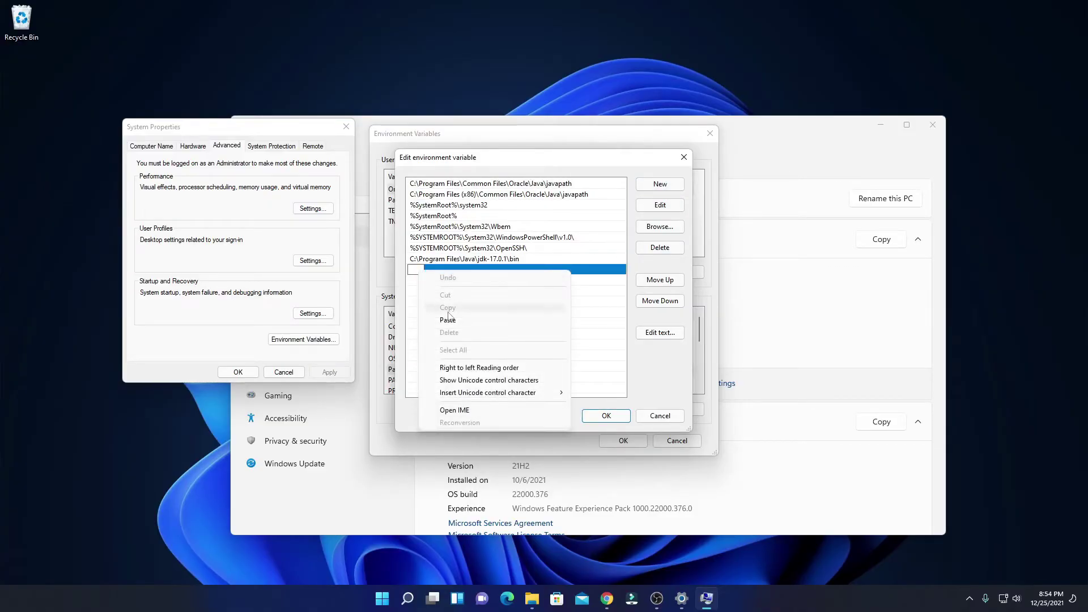
{"action": "left_click", "coordinate": [451, 320]}
{"action": "left_click", "coordinate": [409, 259]}
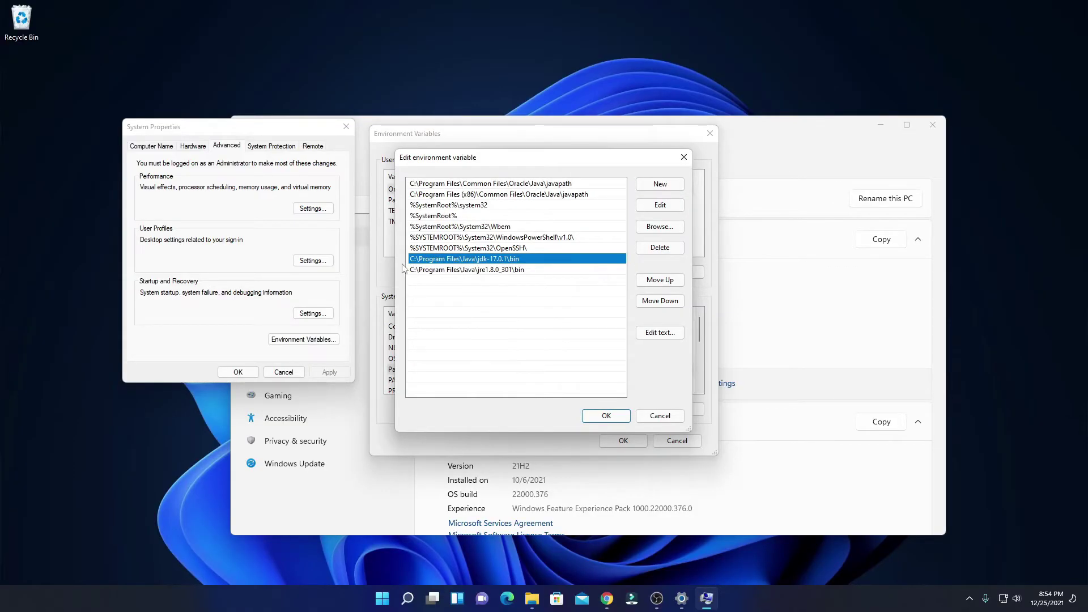
{"action": "left_click", "coordinate": [476, 271]}
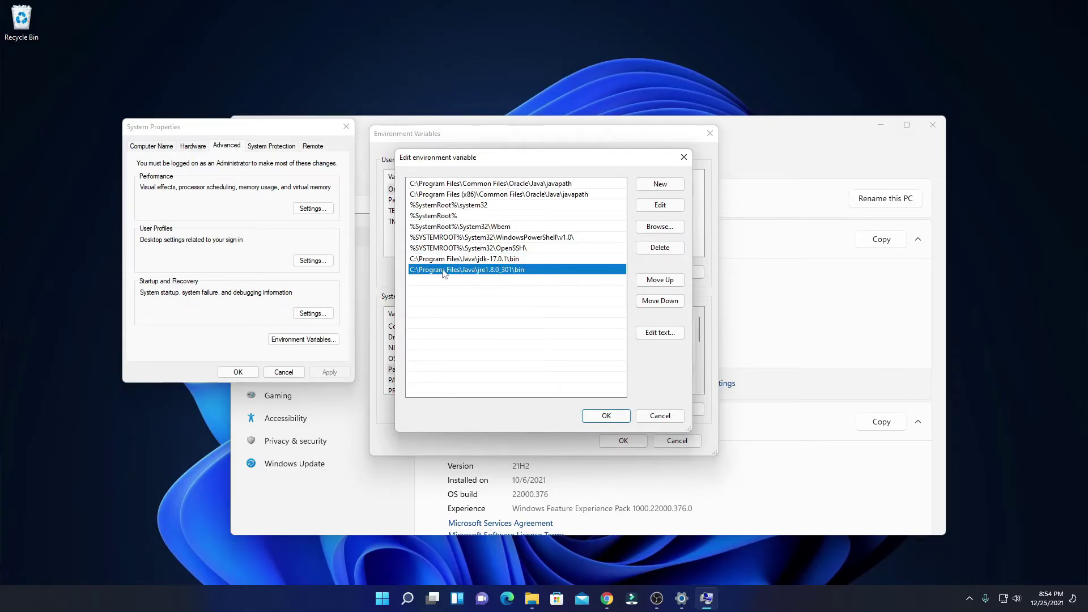
{"action": "left_click", "coordinate": [528, 260]}
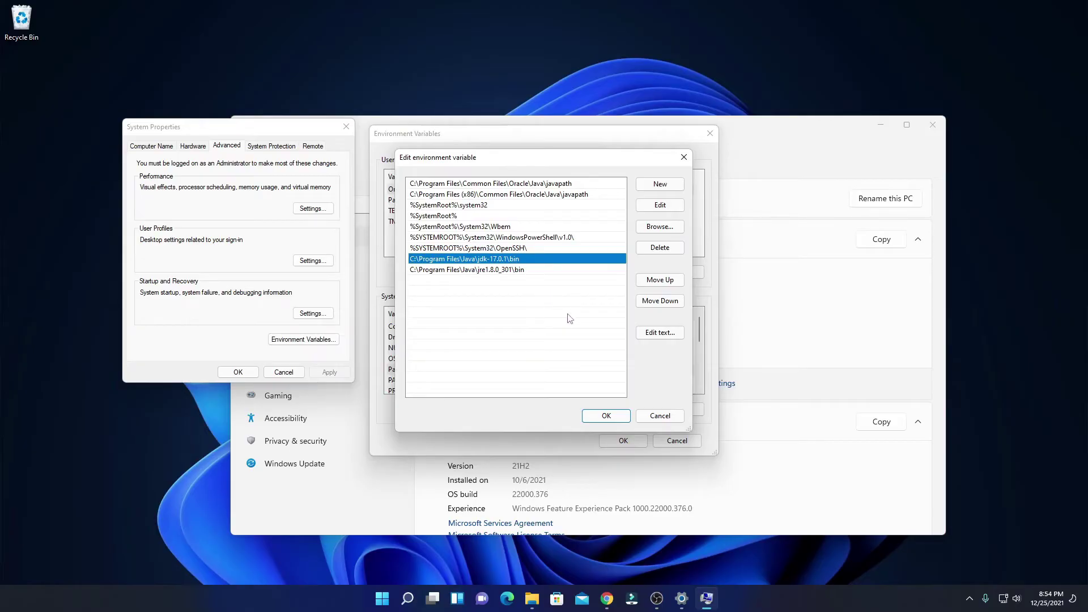
{"action": "left_click", "coordinate": [615, 419]}
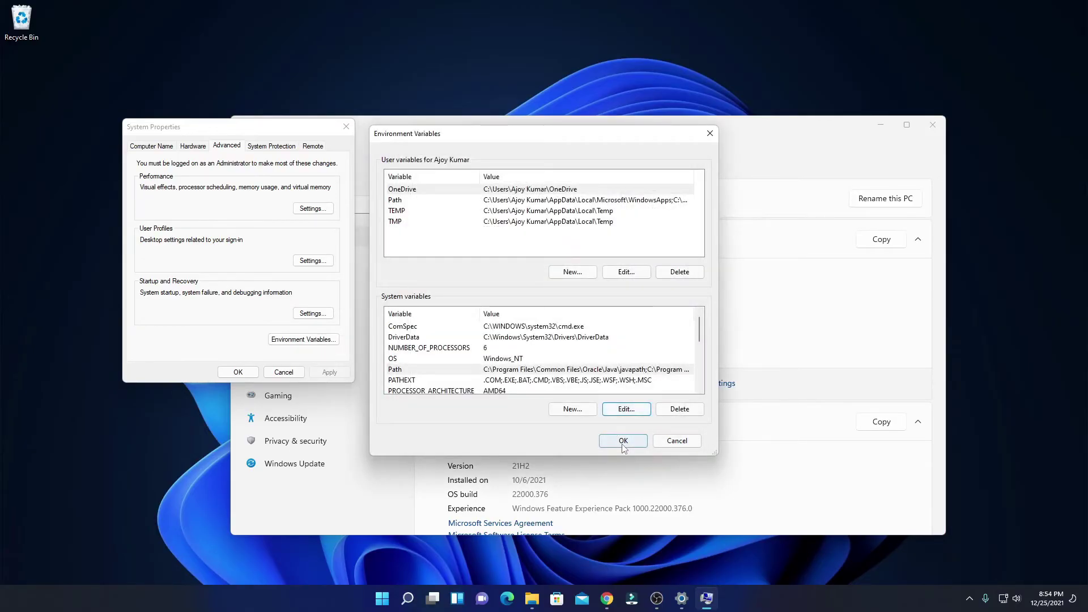
{"action": "left_click", "coordinate": [621, 441]}
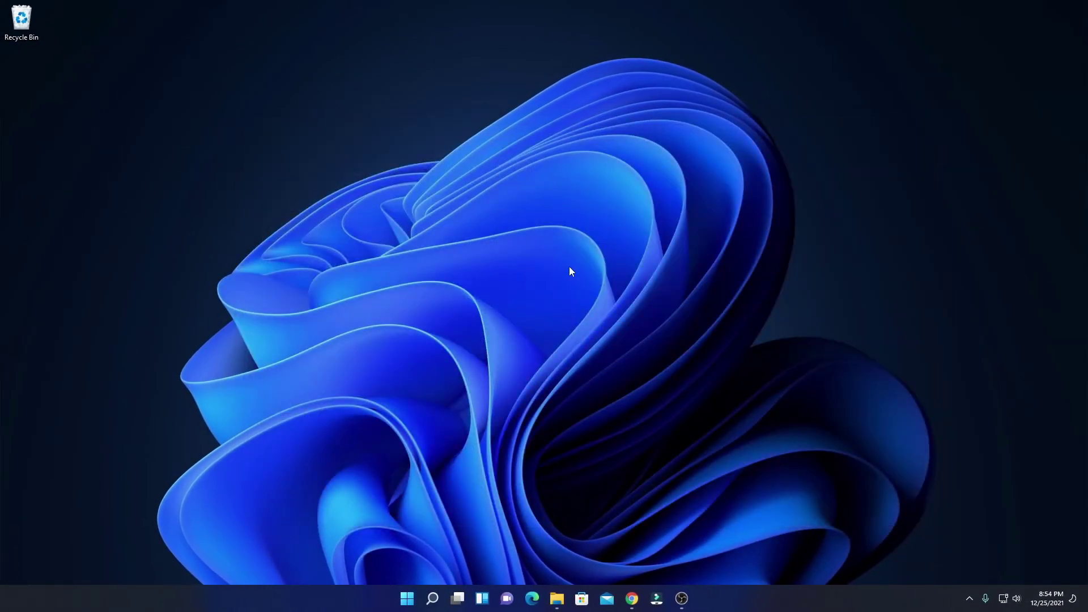
Step: Search for cmd, run Command Prompt as administrator, and centre its window
{"action": "left_click", "coordinate": [432, 599]}
{"action": "type", "text": "cmd"}
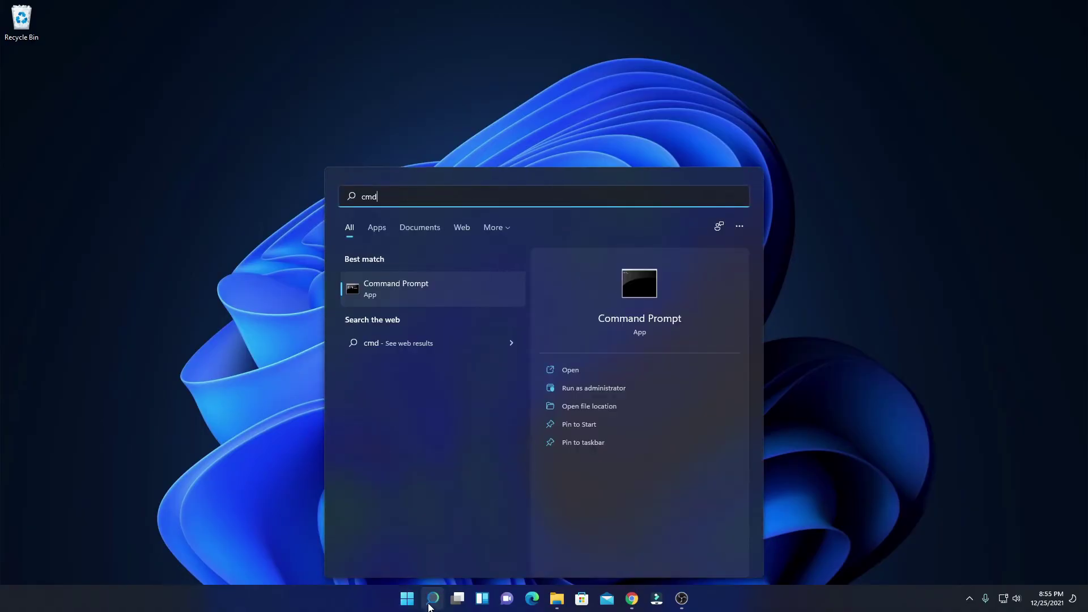
{"action": "left_click", "coordinate": [606, 389]}
{"action": "left_click_drag", "start_coordinate": [475, 144], "coordinate": [617, 176]}
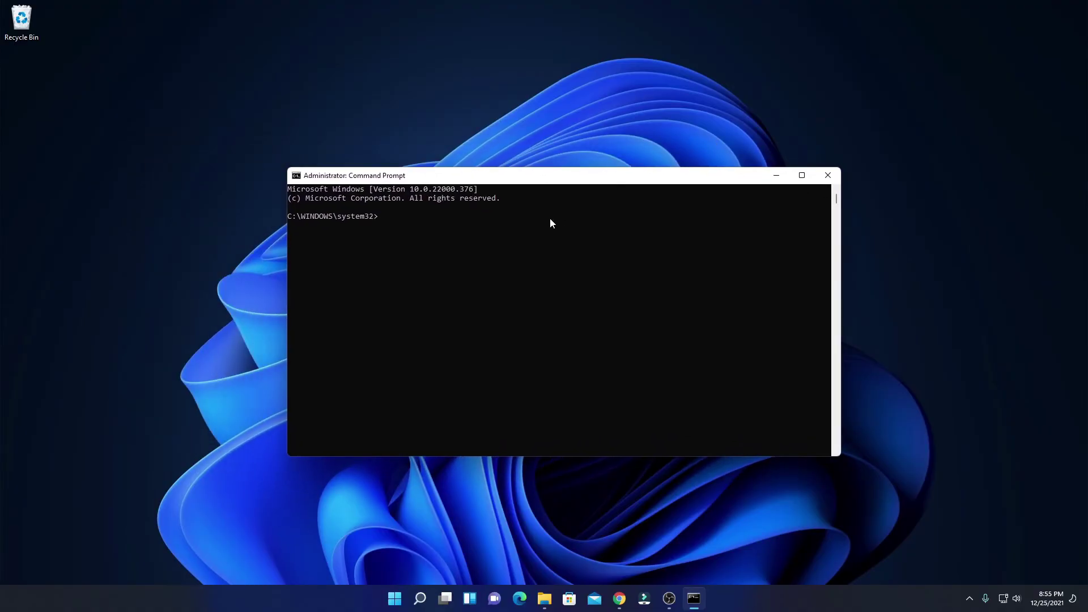
Step: Run java -version, which reports 17.0.1, then run javac to list its usage options
{"action": "type", "text": "java -version"}
{"action": "key", "text": "Return"}
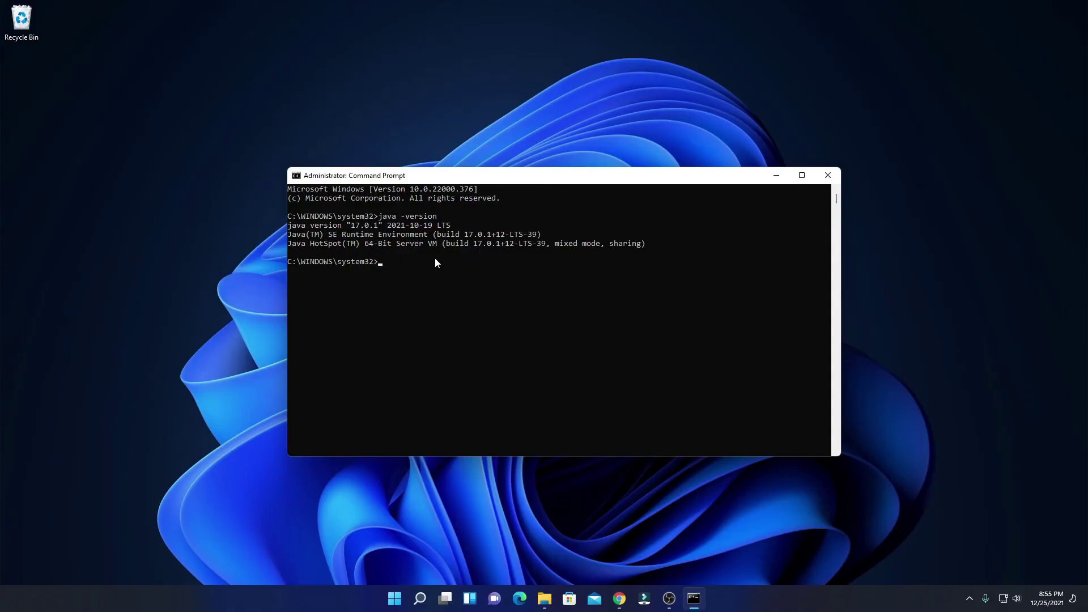
{"action": "type", "text": "Javac"}
{"action": "key", "text": "Return"}
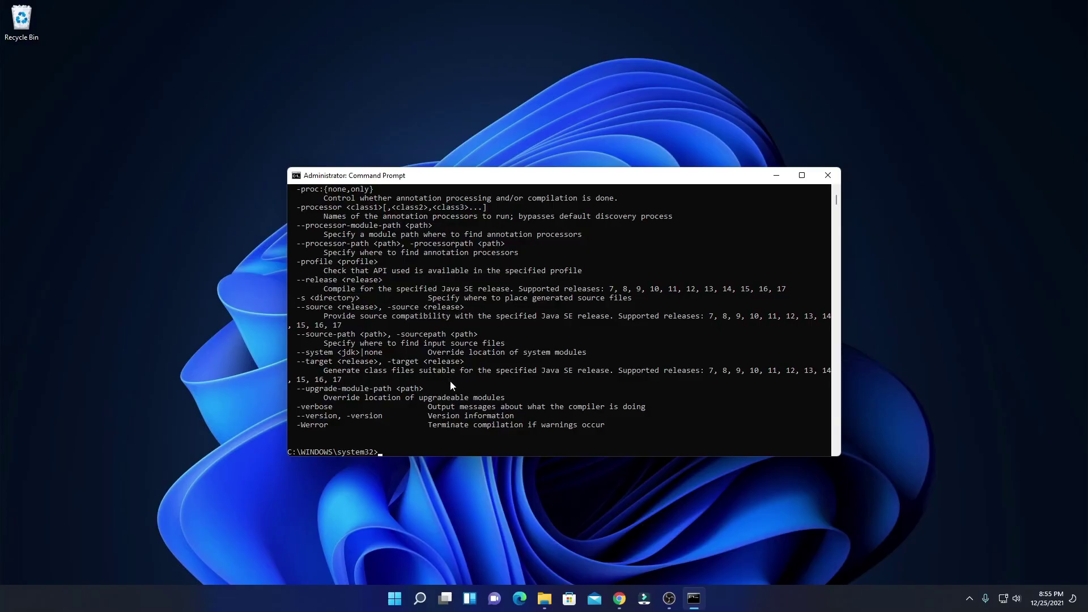
{"action": "scroll", "coordinate": [464, 371], "scroll_direction": "up", "scroll_amount": 11}
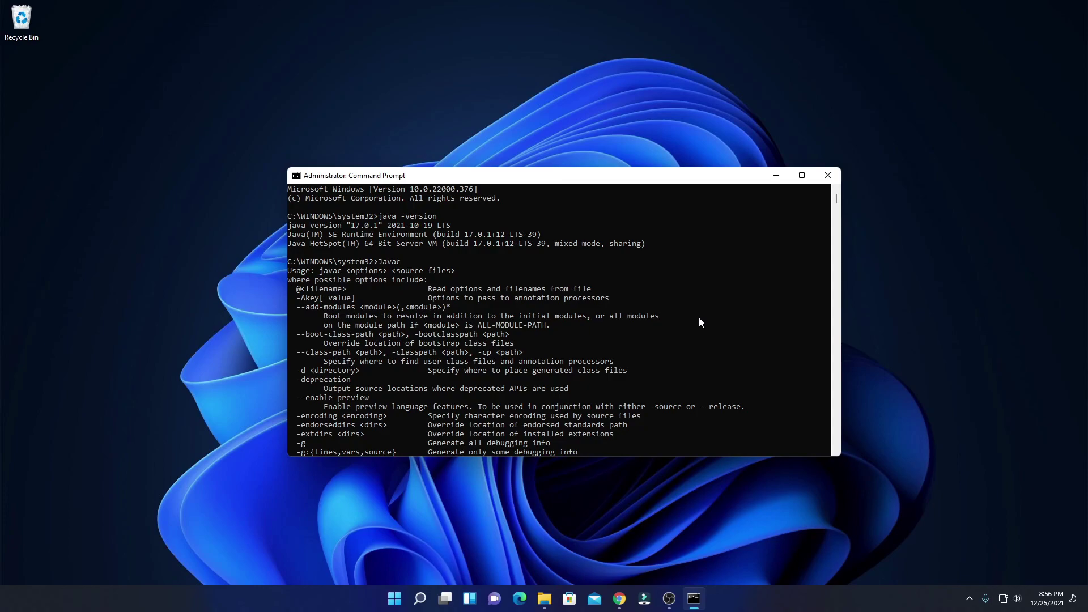
{"action": "left_click", "coordinate": [776, 177]}
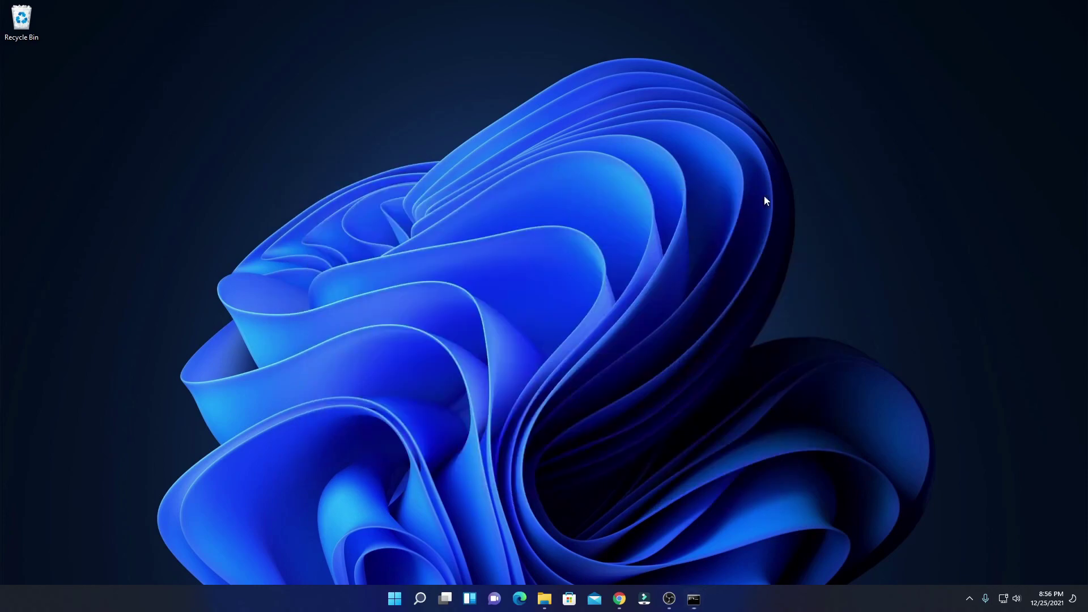